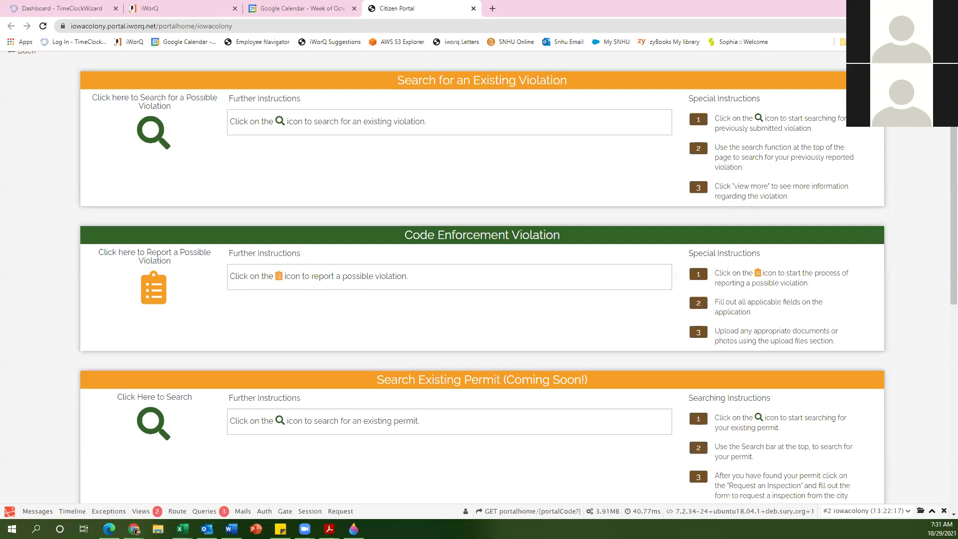
Step: Browse the portal home page and start a new Building Permit application
scroll(73, 271, up, 2)
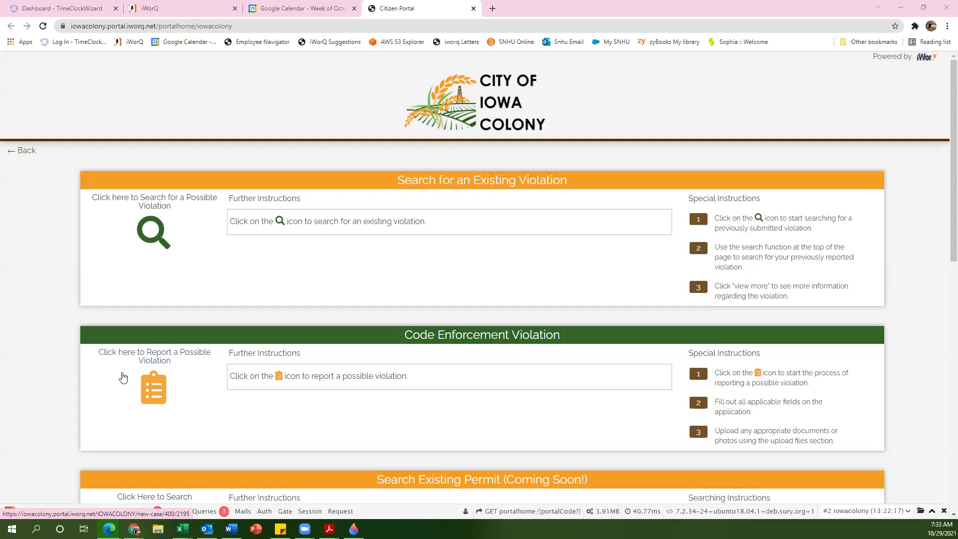
scroll(124, 377, down, 4)
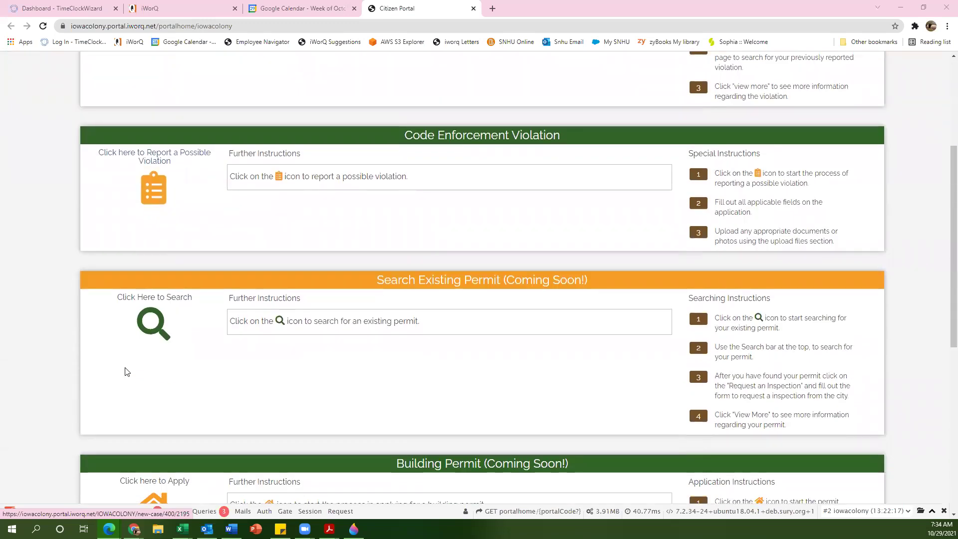
scroll(124, 372, down, 2)
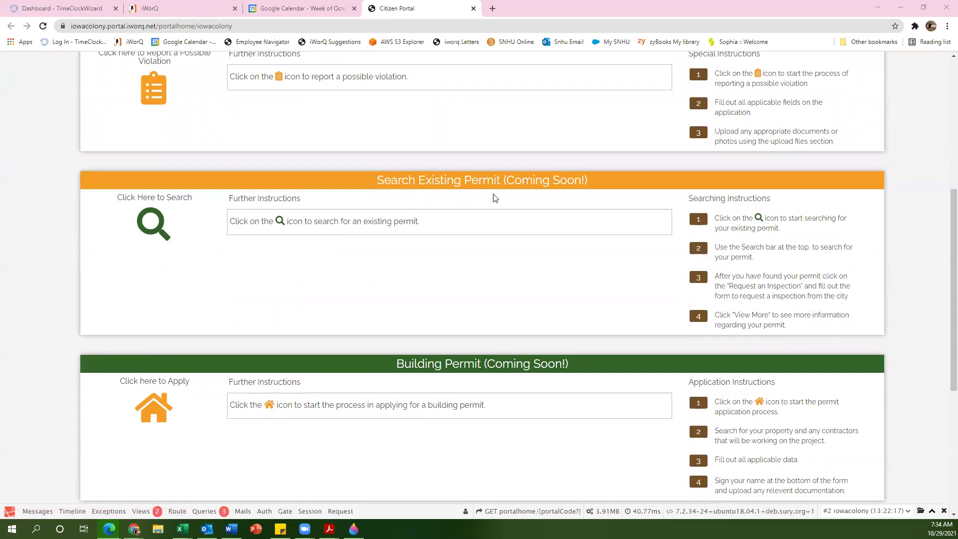
scroll(465, 370, down, 4)
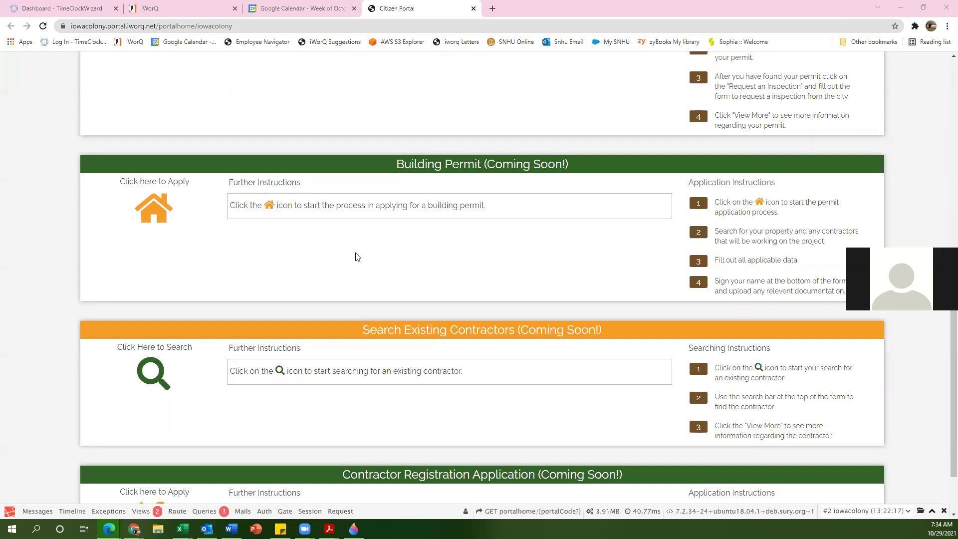
scroll(355, 257, down, 2)
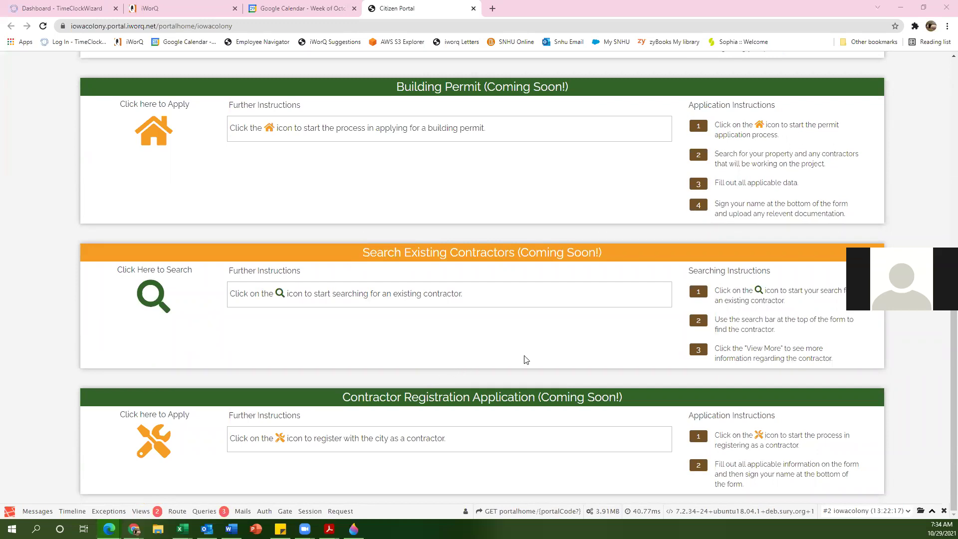
scroll(516, 344, up, 2)
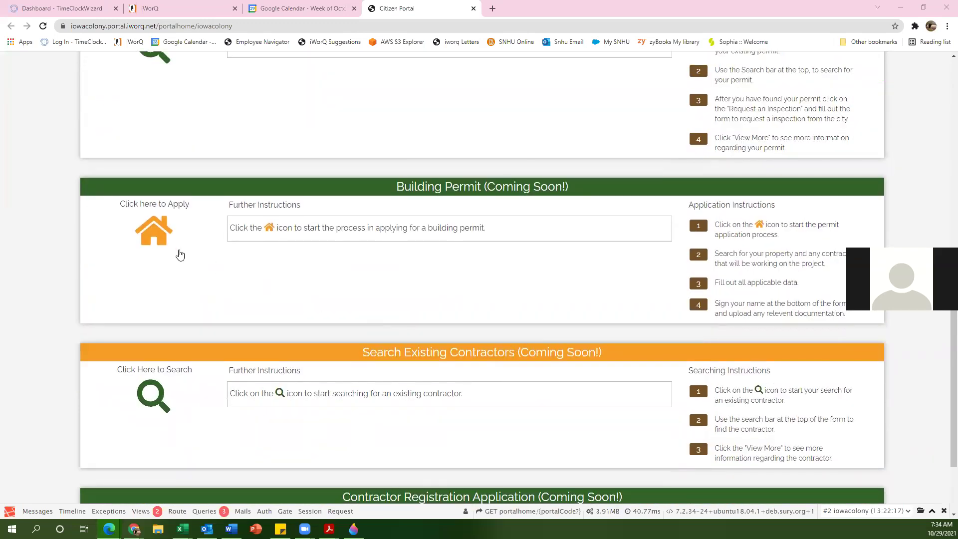
click(153, 235)
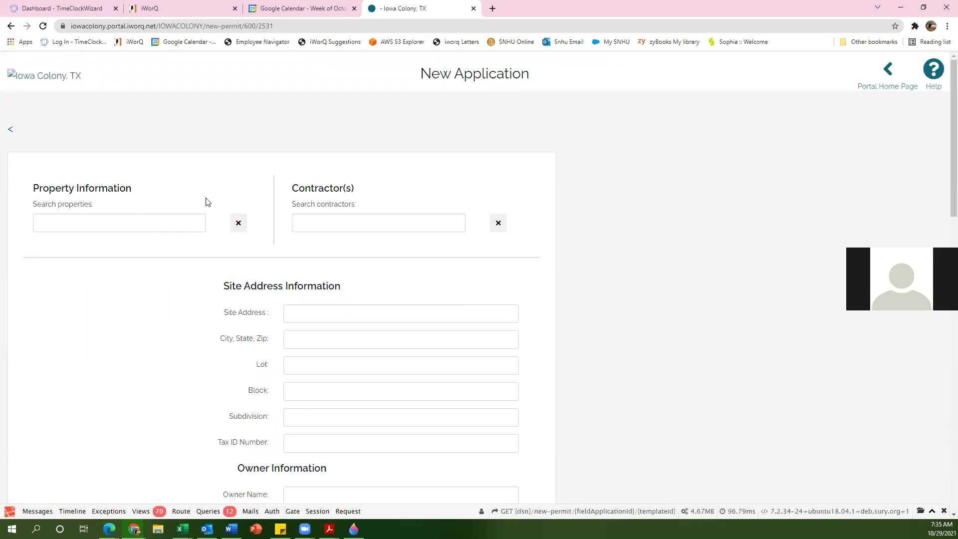
Step: Search properties for 11217, attach the first result, then remove it again
click(139, 223)
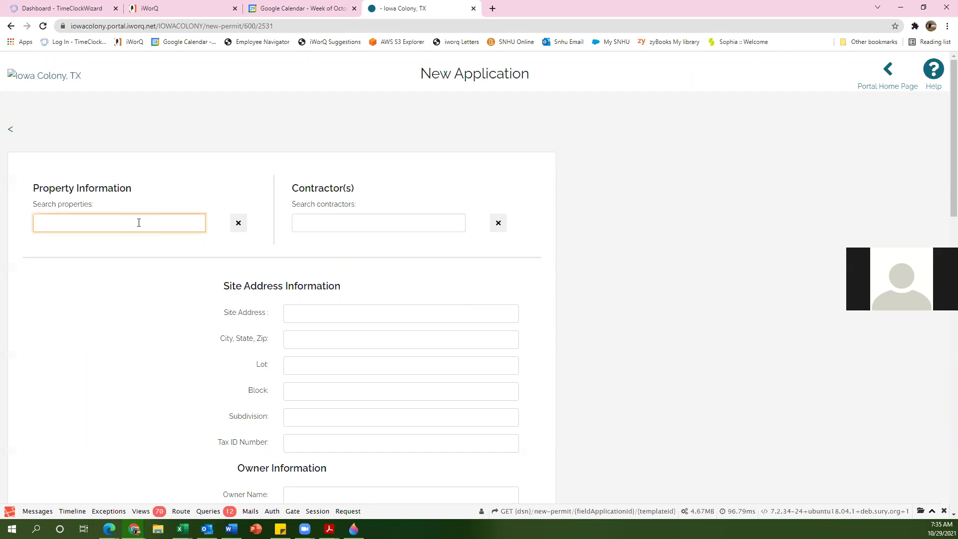
text(112)
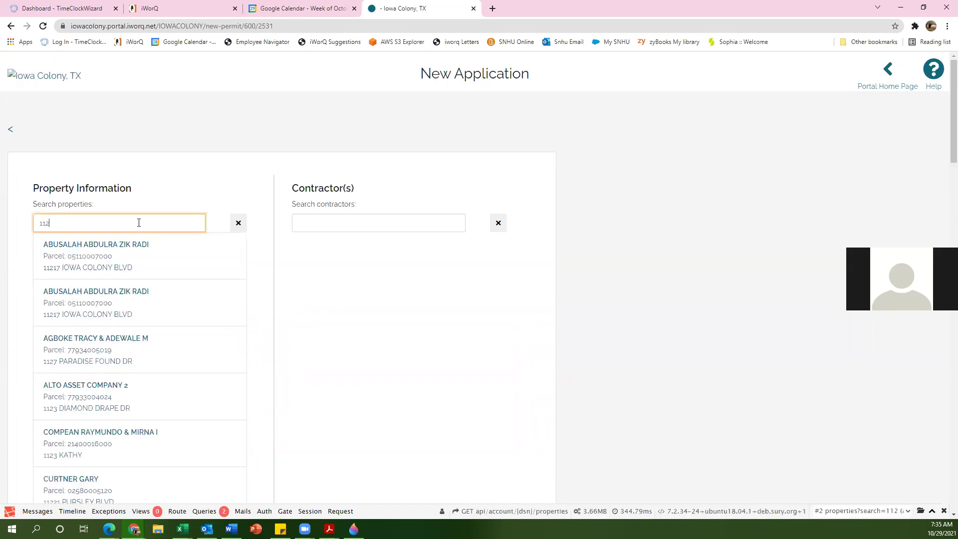
text(17)
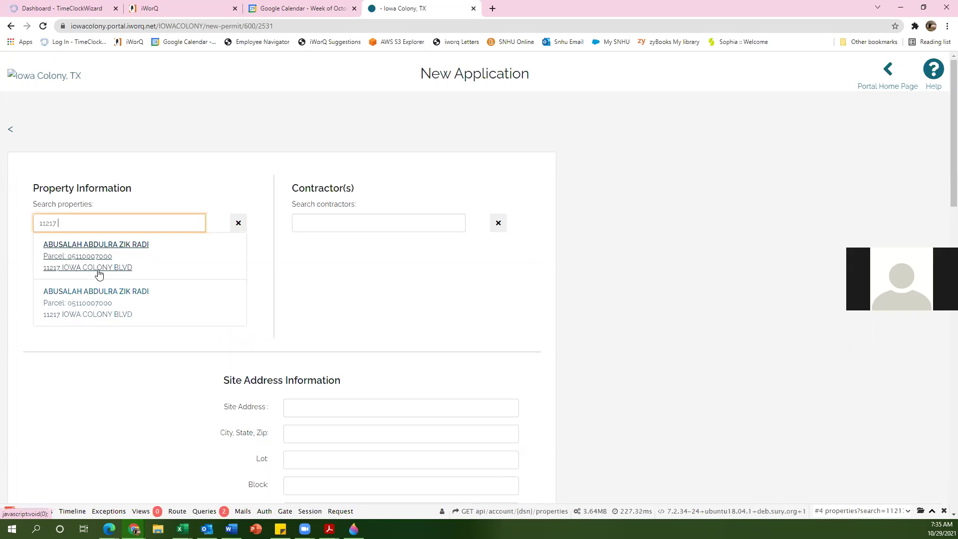
text(iowaa)
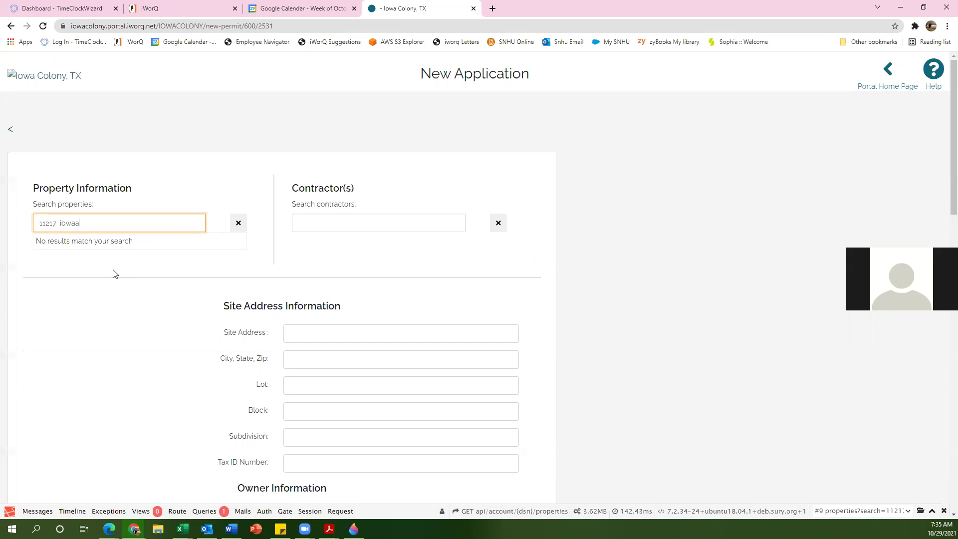
key(BackSpace)
key(BackSpace)
key(BackSpace)
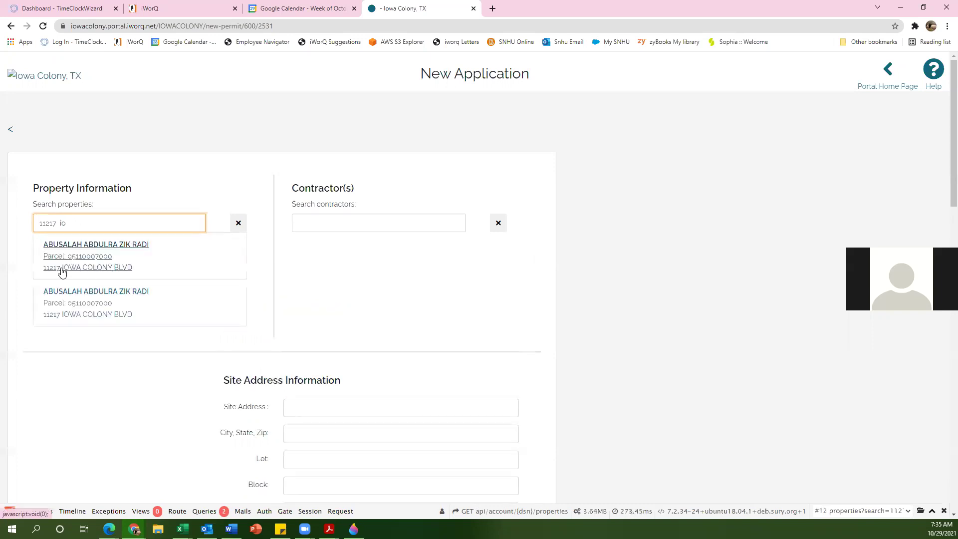
double_click(63, 222)
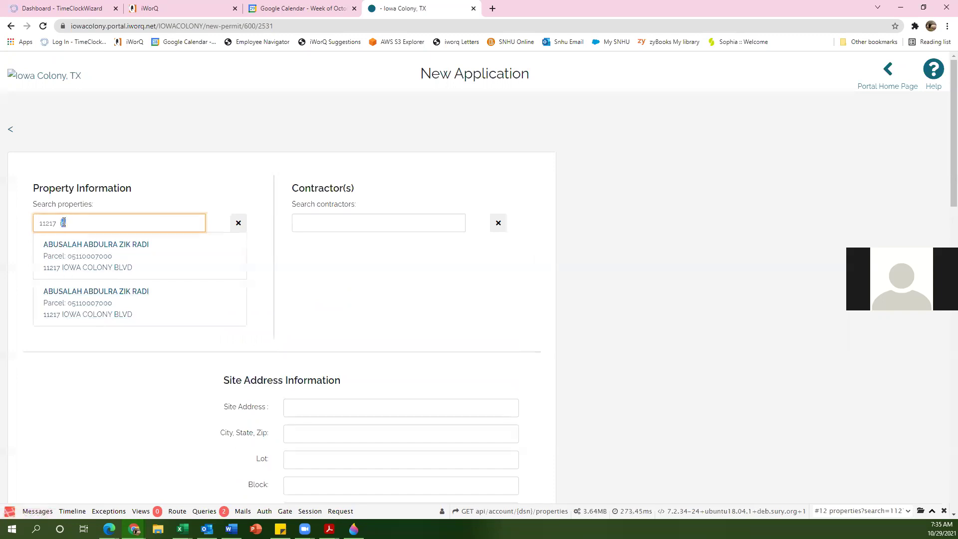
key(BackSpace)
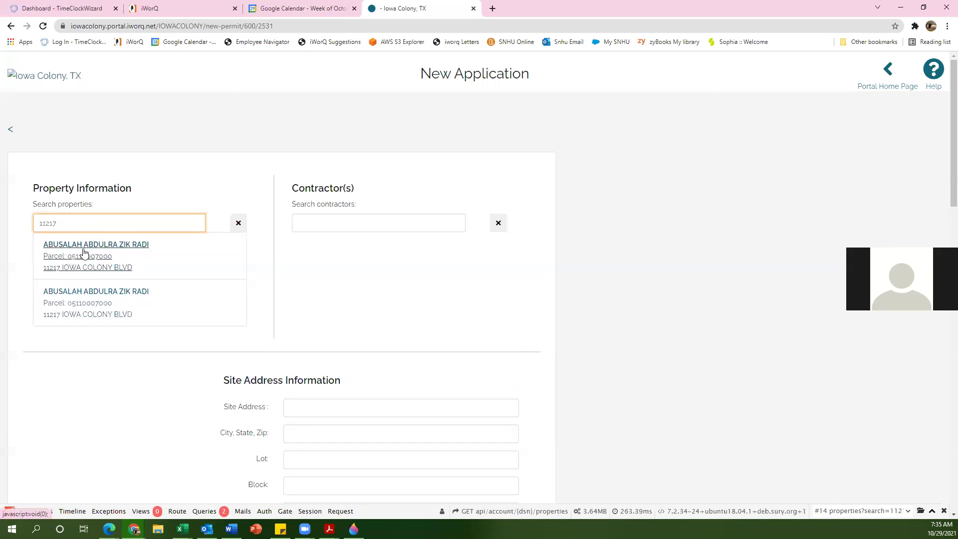
click(93, 247)
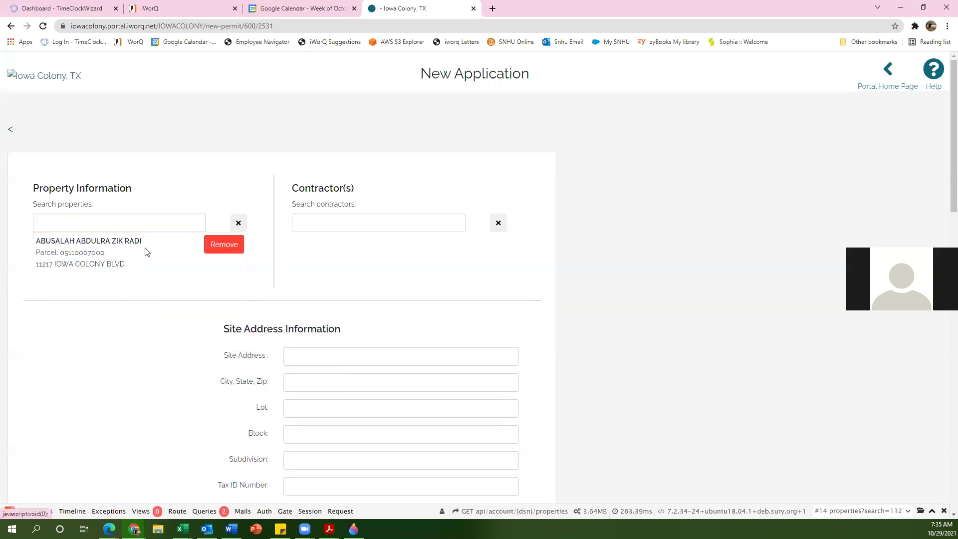
click(211, 253)
click(362, 226)
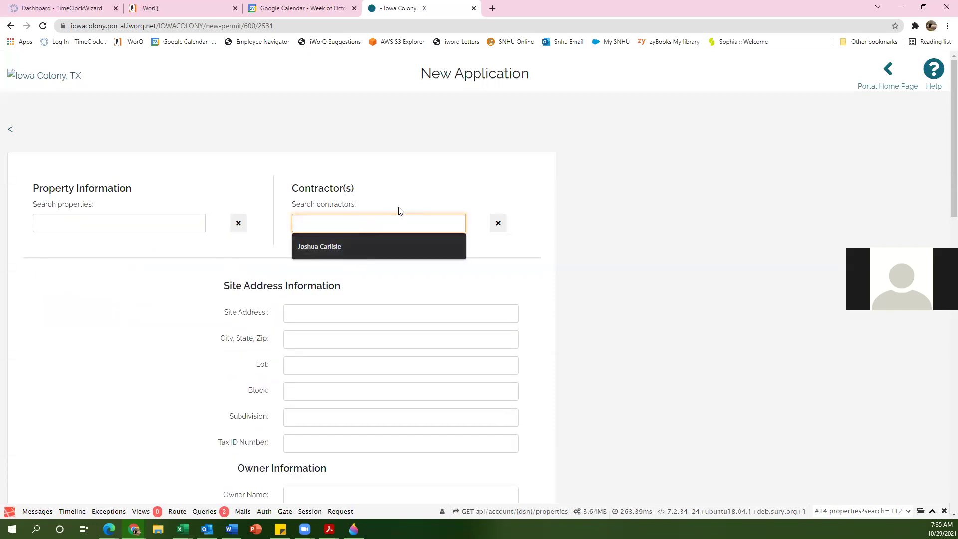
text(con)
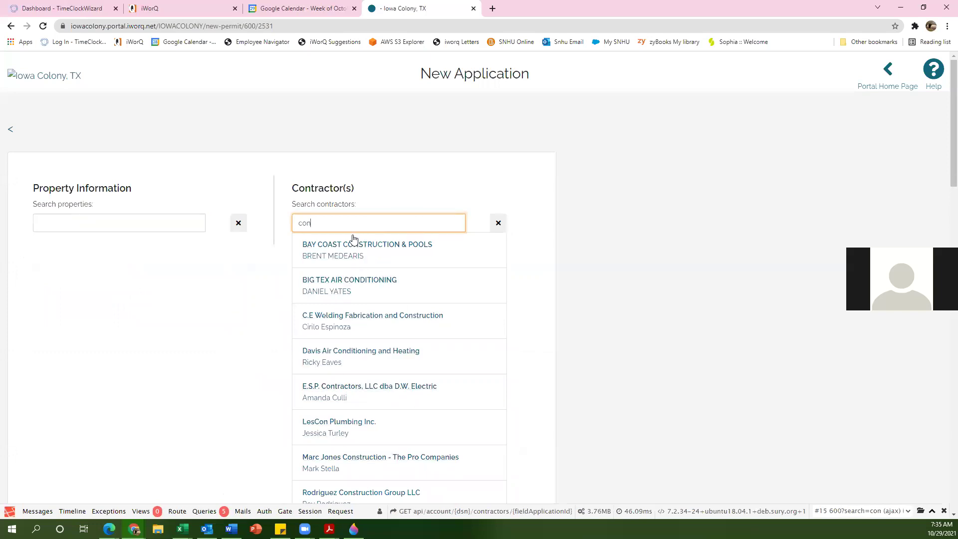
text(struction)
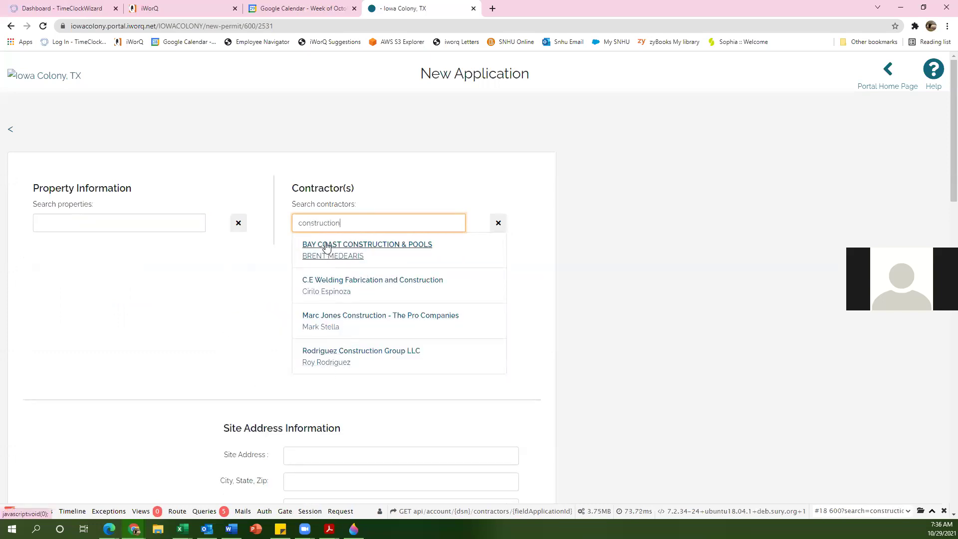
click(349, 286)
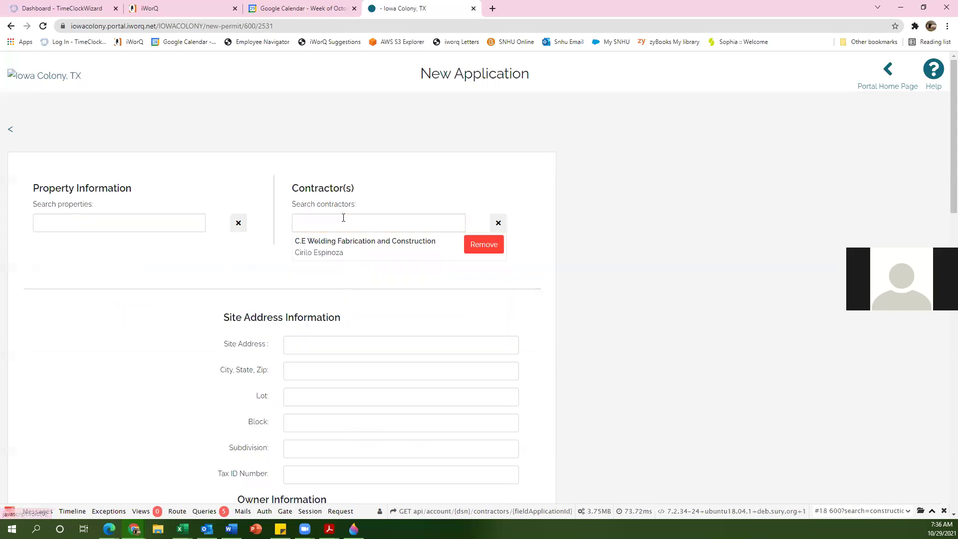
click(335, 222)
text(contrac)
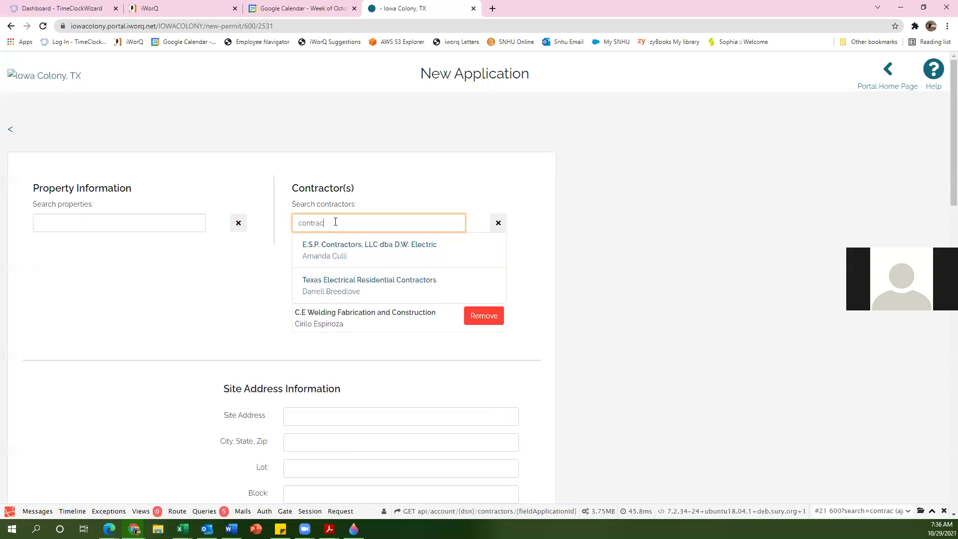
click(331, 250)
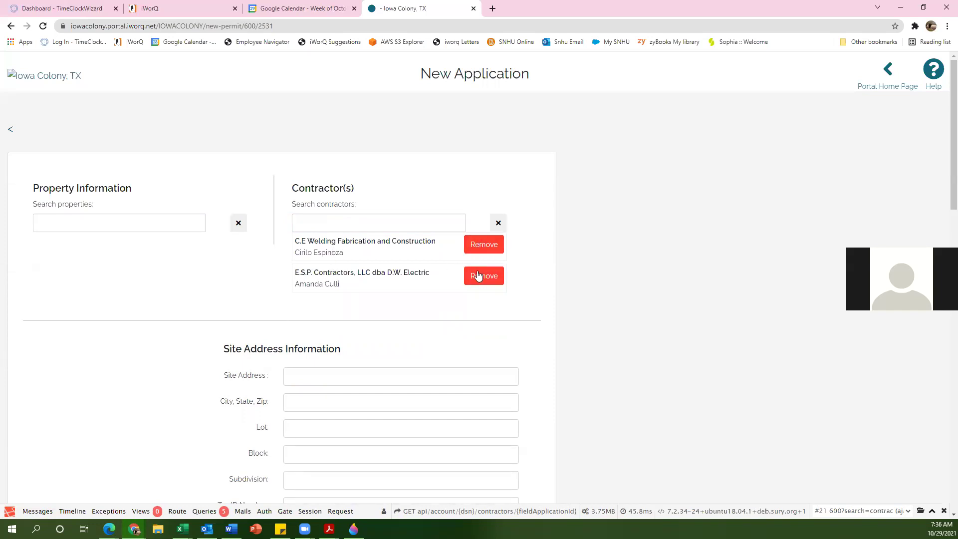
click(481, 256)
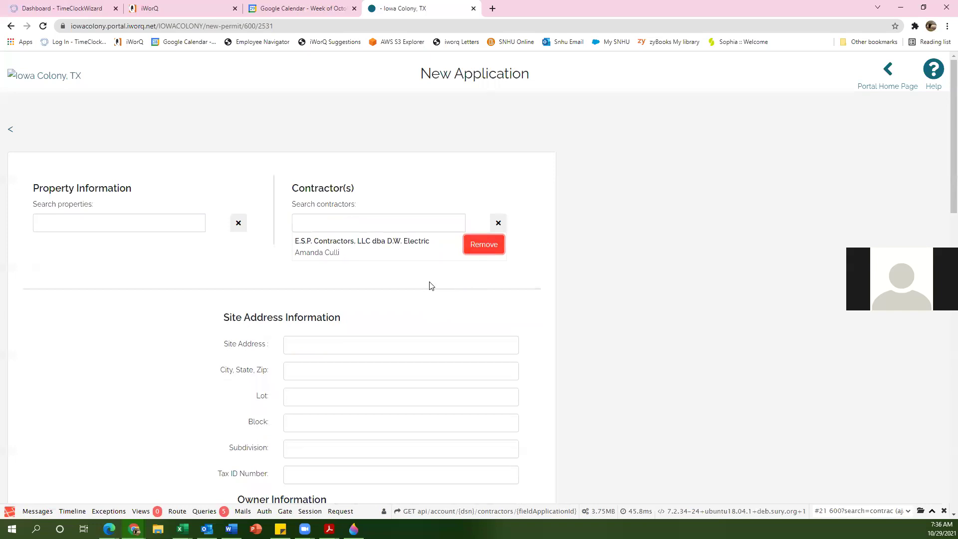
click(475, 246)
click(321, 222)
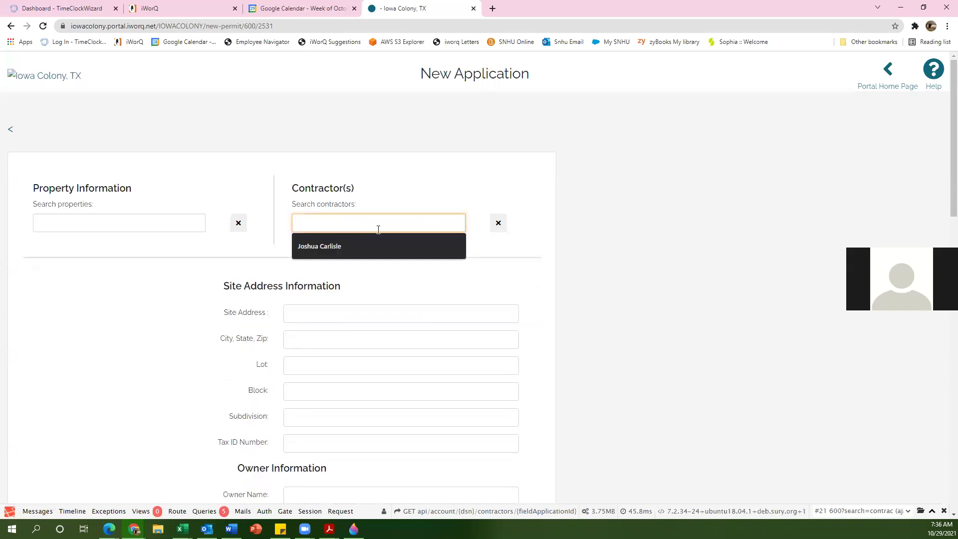
scroll(160, 273, down, 2)
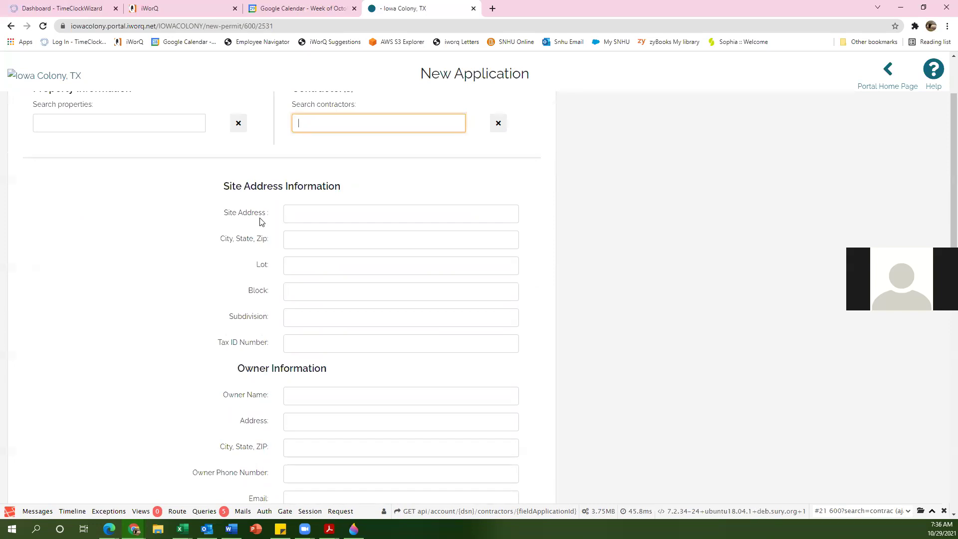
scroll(327, 288, down, 15)
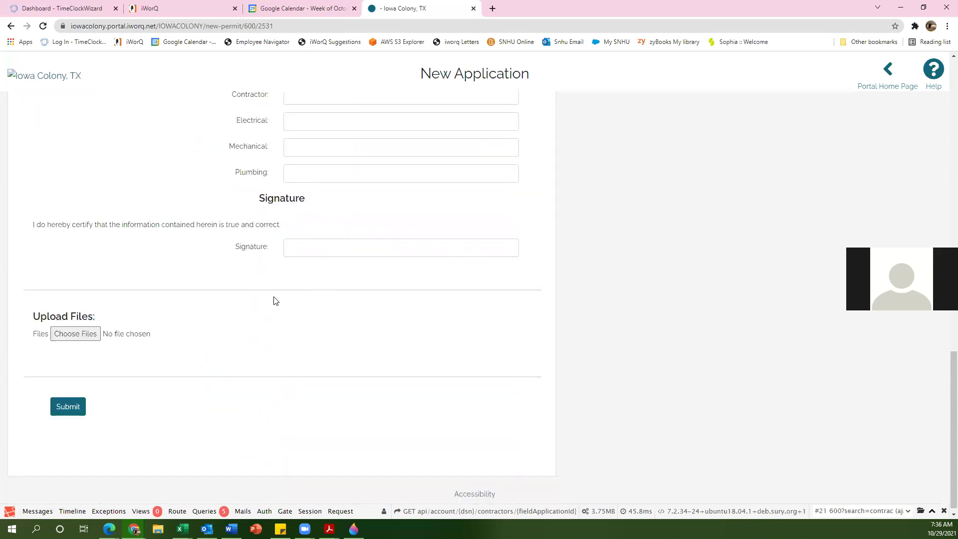
scroll(111, 387, up, 9)
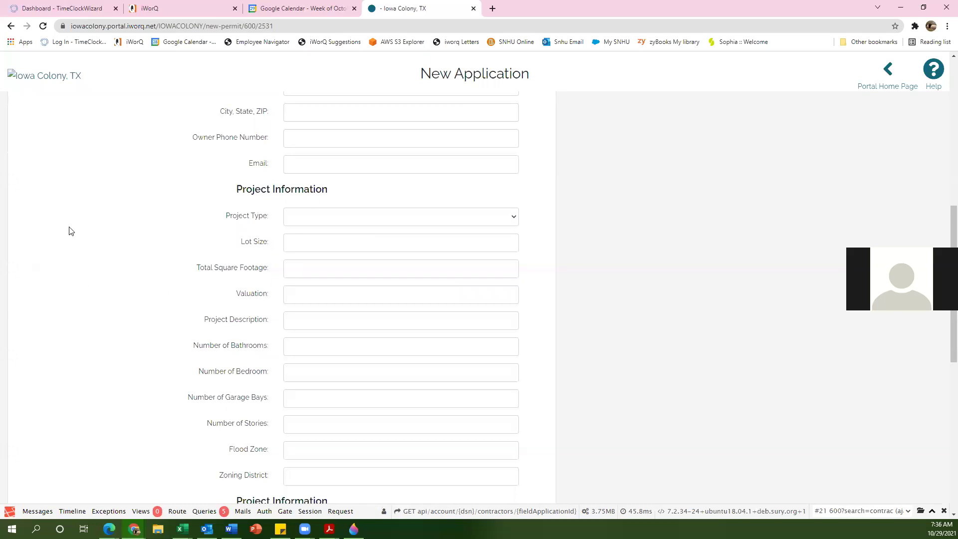
key(Return)
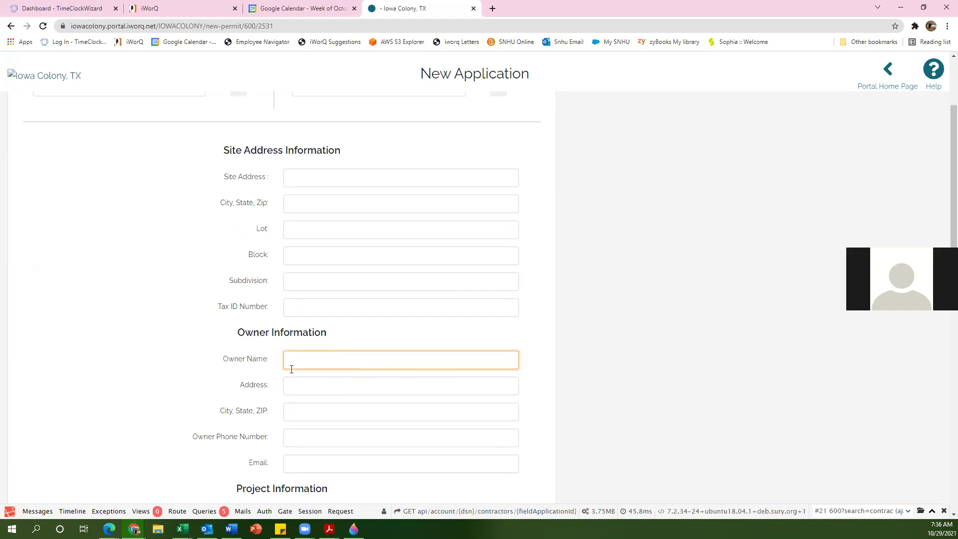
scroll(165, 348, up, 2)
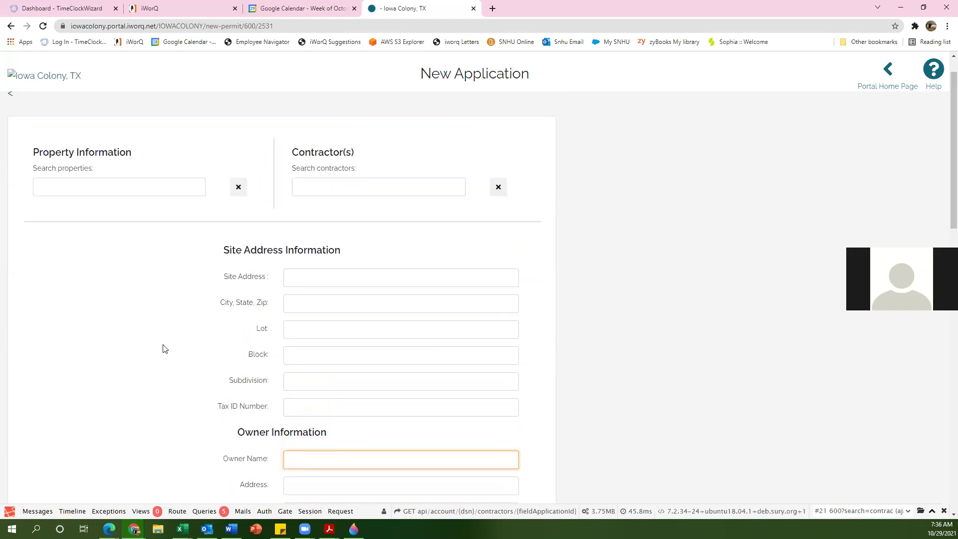
scroll(198, 348, down, 12)
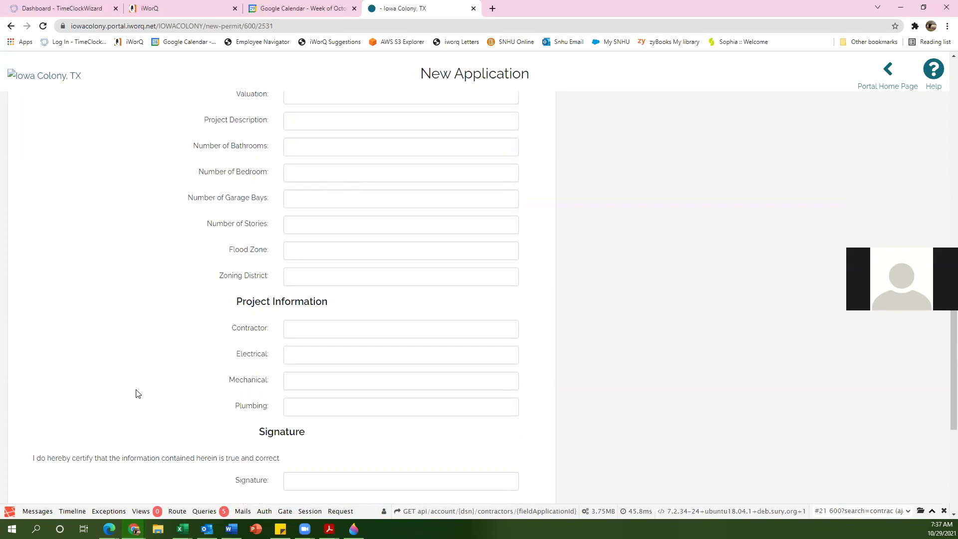
scroll(138, 394, up, 10)
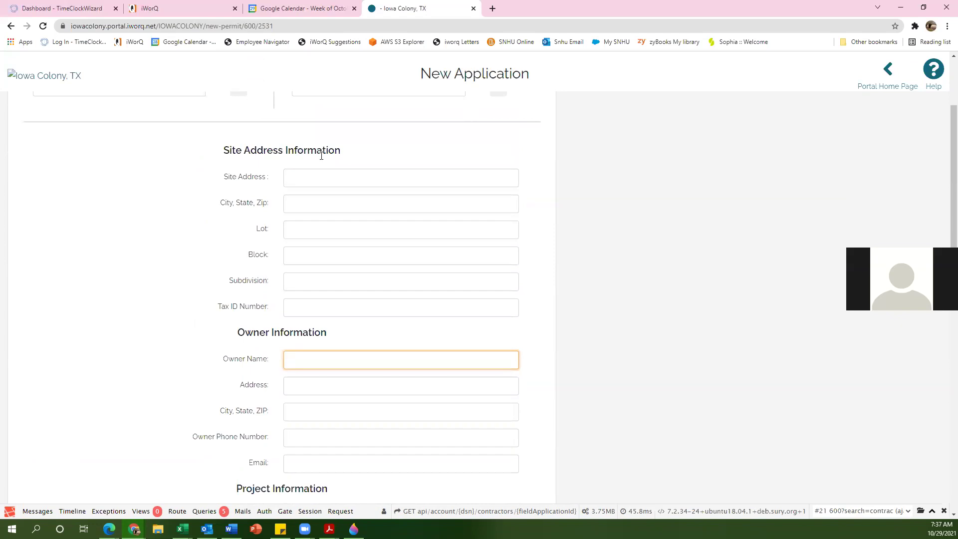
scroll(319, 428, down, 2)
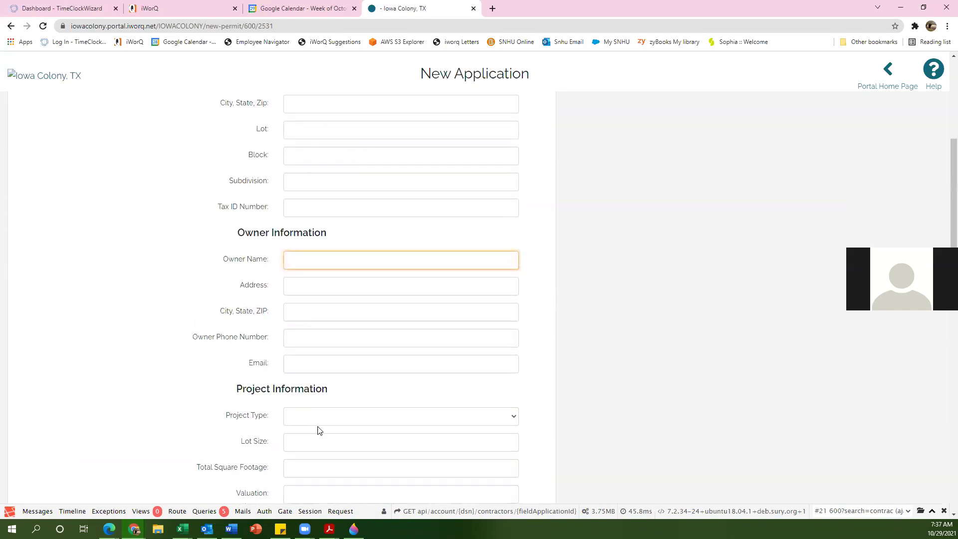
scroll(320, 418, down, 4)
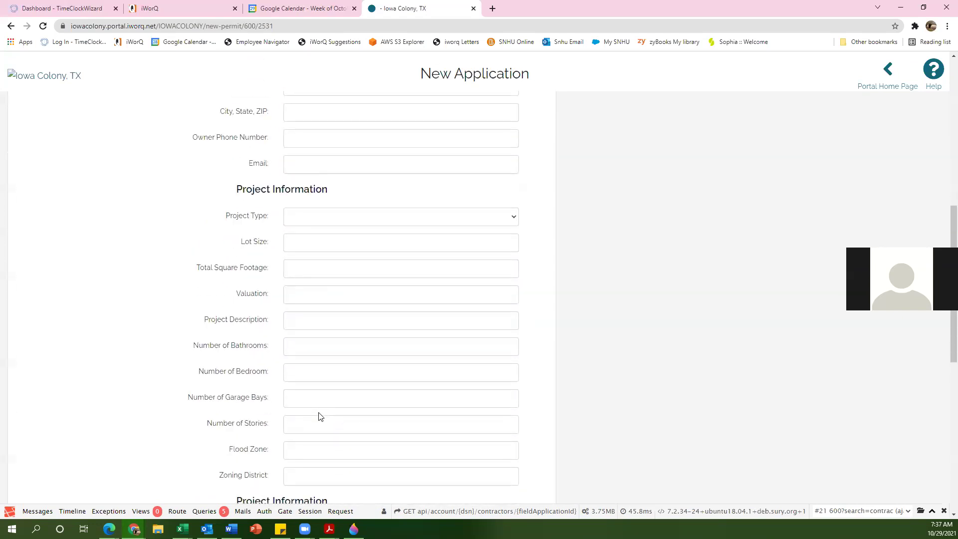
scroll(310, 390, down, 2)
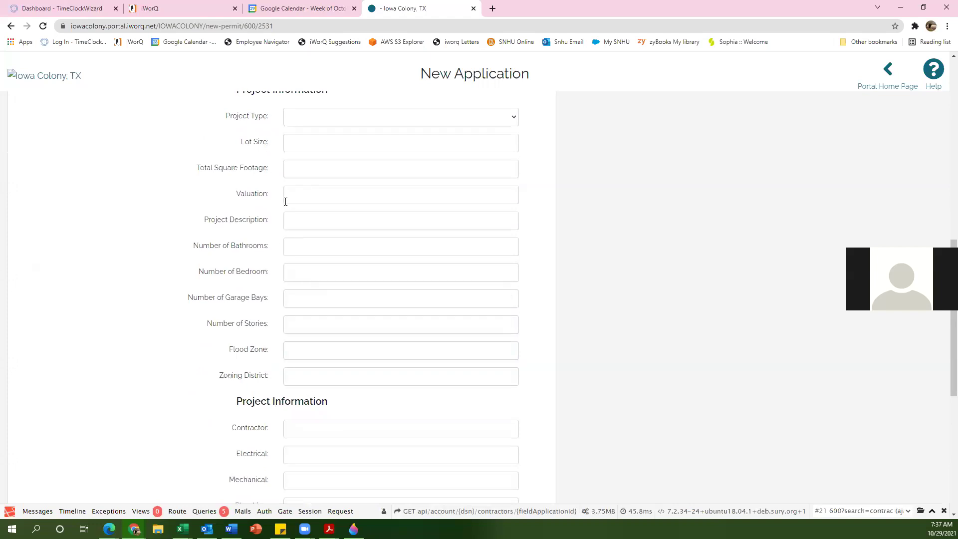
scroll(289, 376, down, 4)
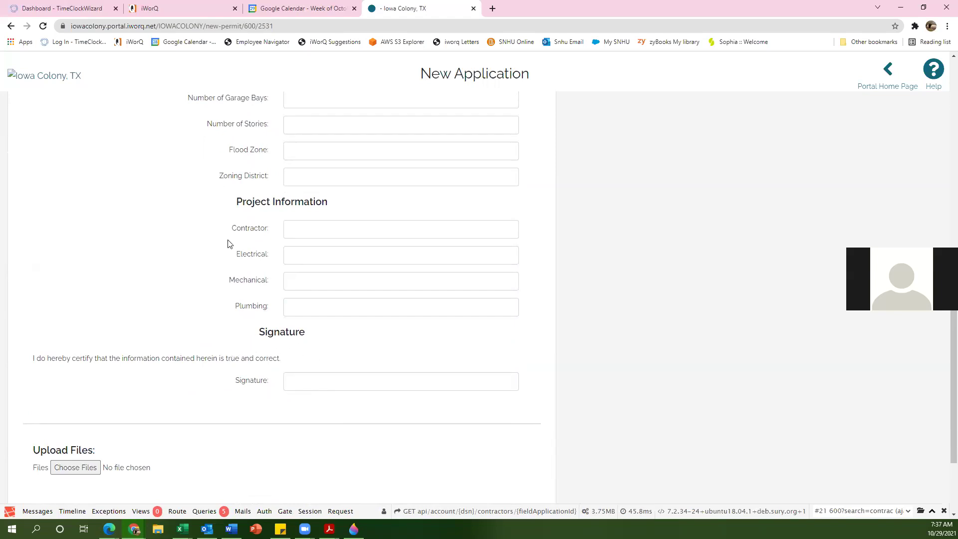
Step: Type the applicant's full name into the Signature field
click(289, 380)
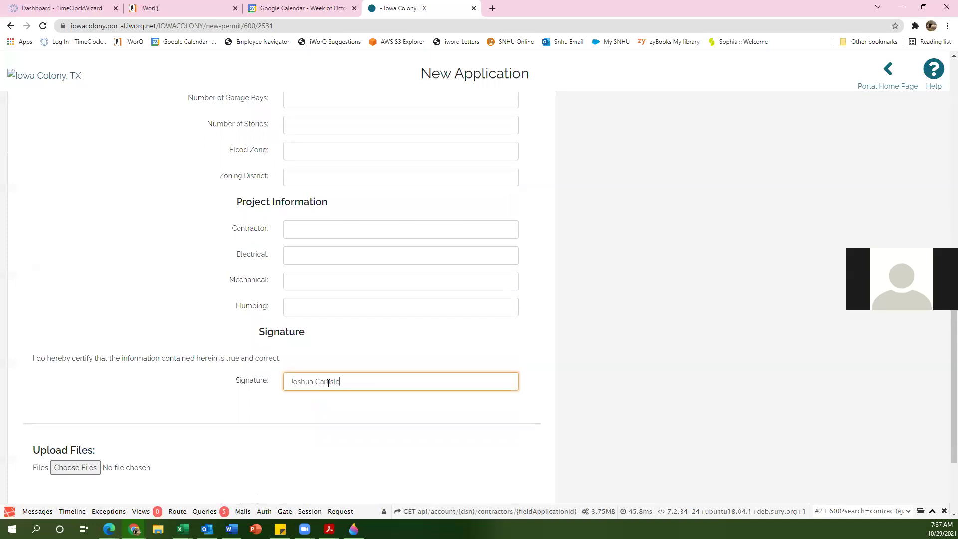
scroll(108, 432, down, 2)
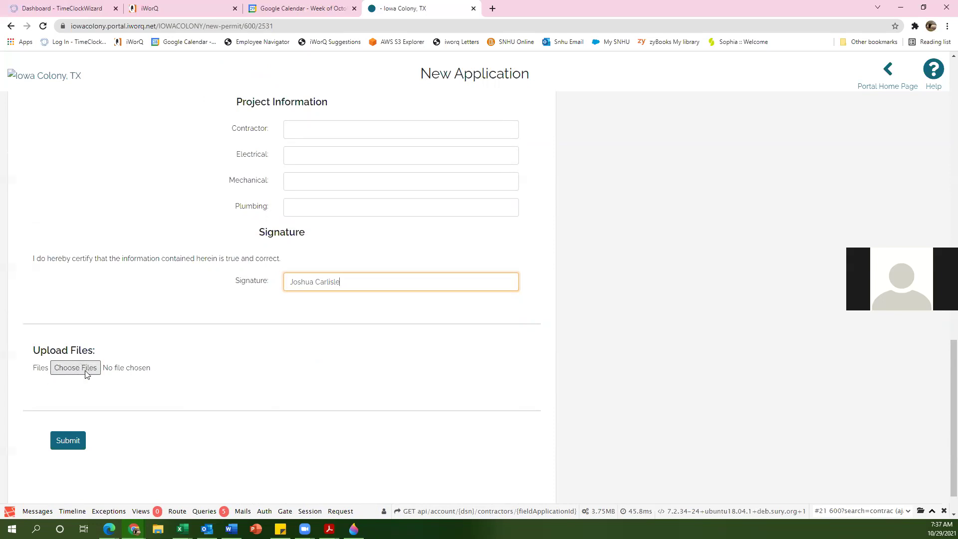
Step: Cancel the Choose Files picker without attaching anything, then submit the application
click(65, 372)
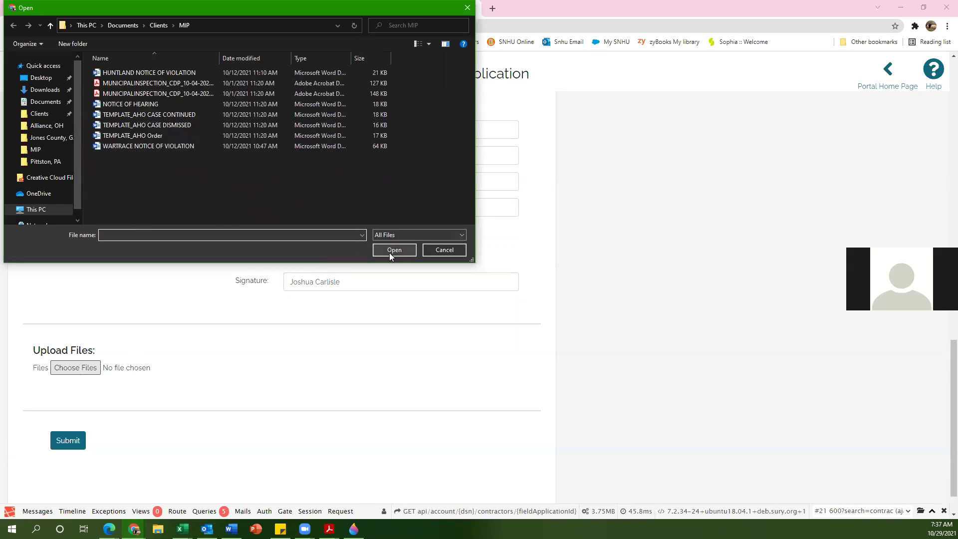
click(468, 8)
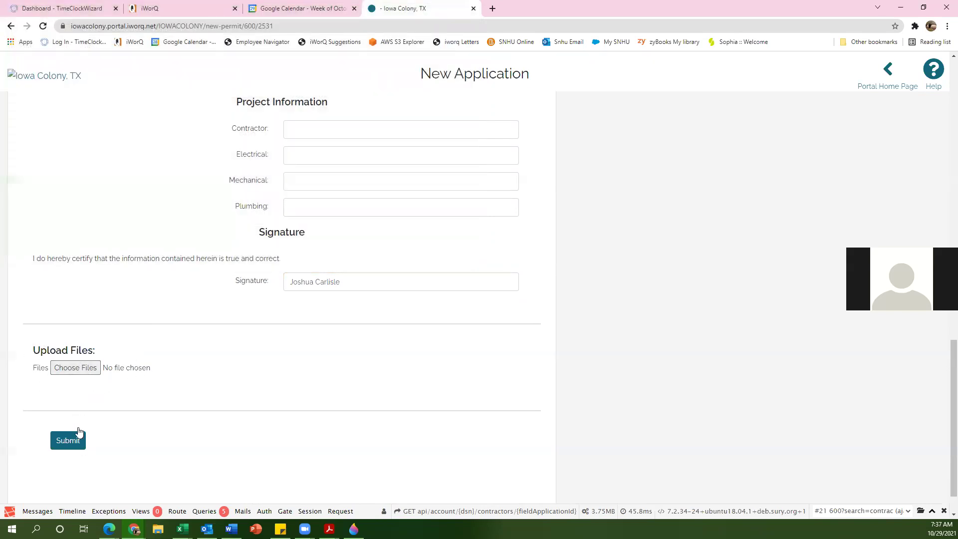
click(72, 443)
scroll(228, 450, up, 12)
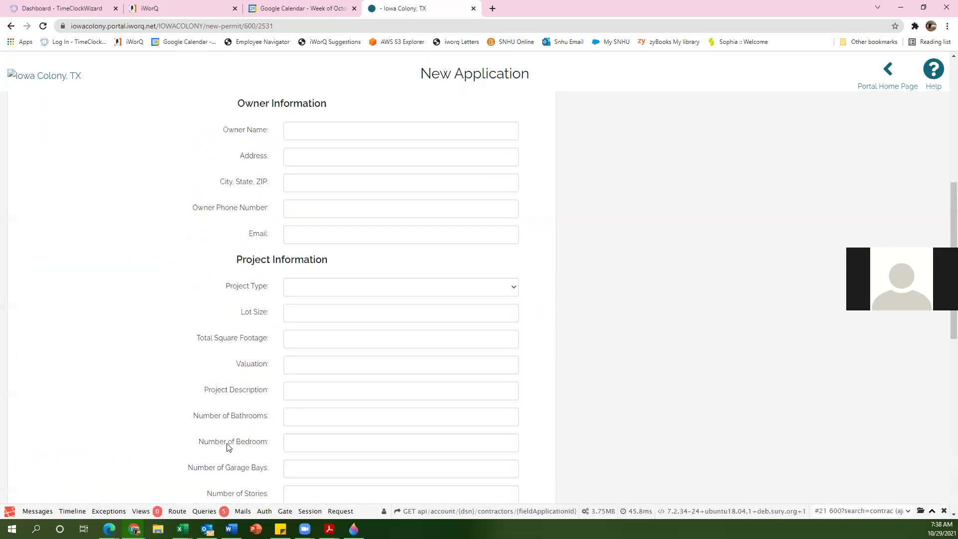
scroll(229, 448, up, 5)
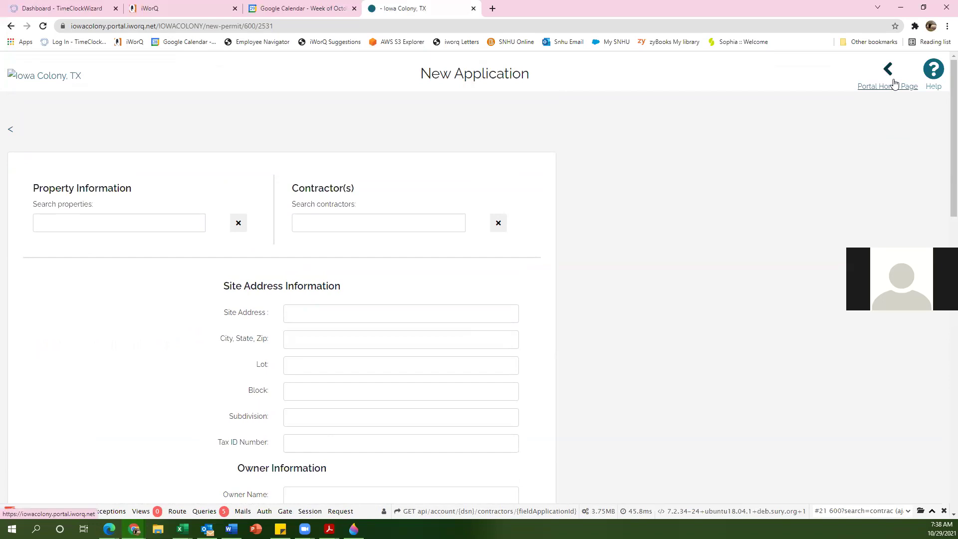
Step: Return to Portal Home Page and open the Search Existing Permit page
click(893, 85)
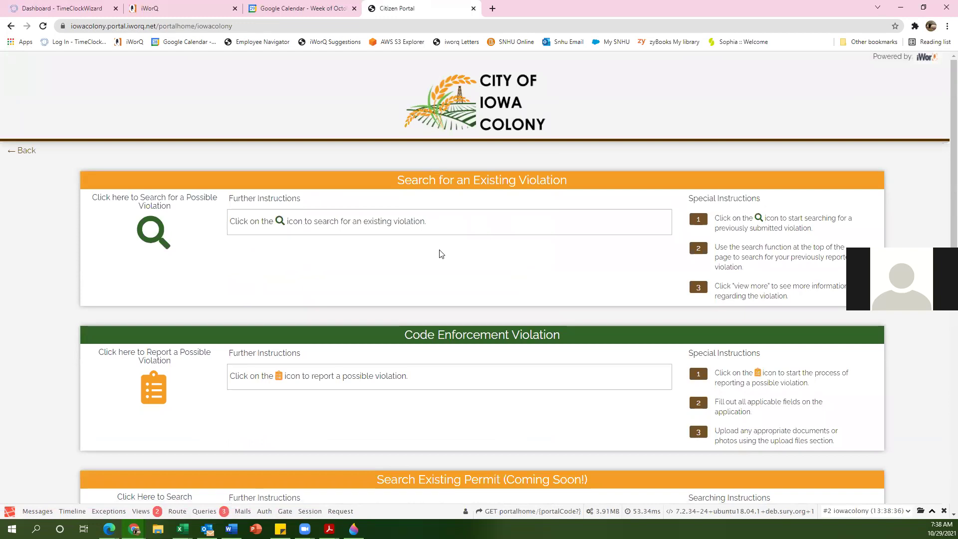
scroll(237, 265, down, 4)
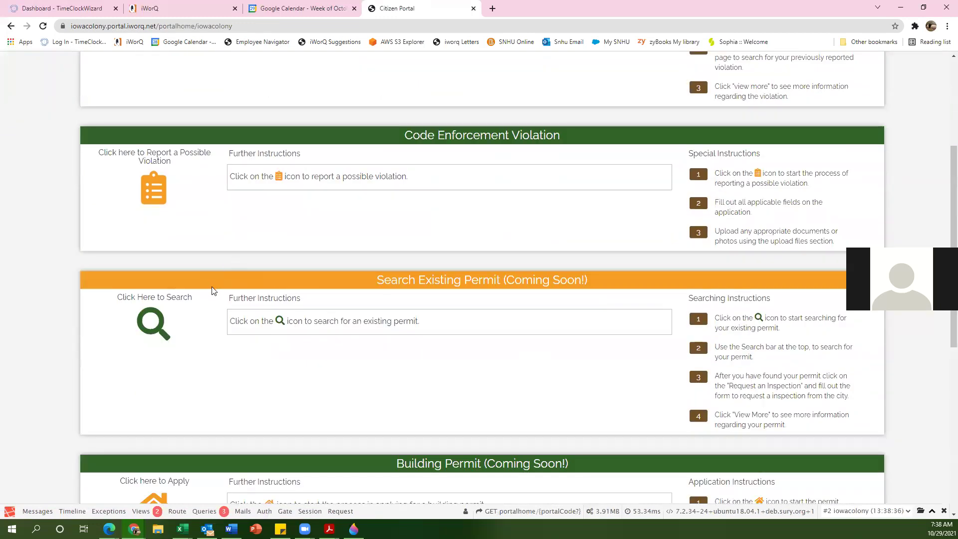
scroll(197, 294, down, 2)
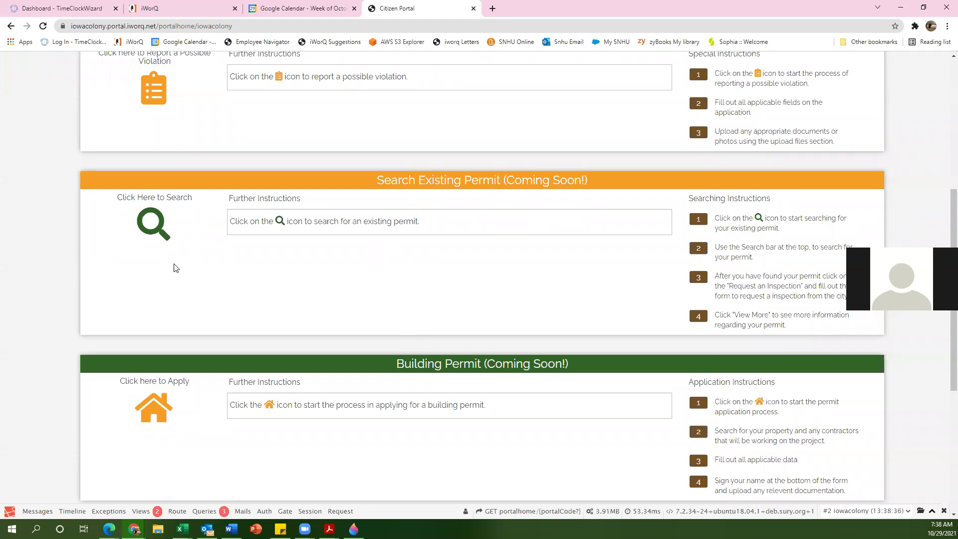
click(156, 231)
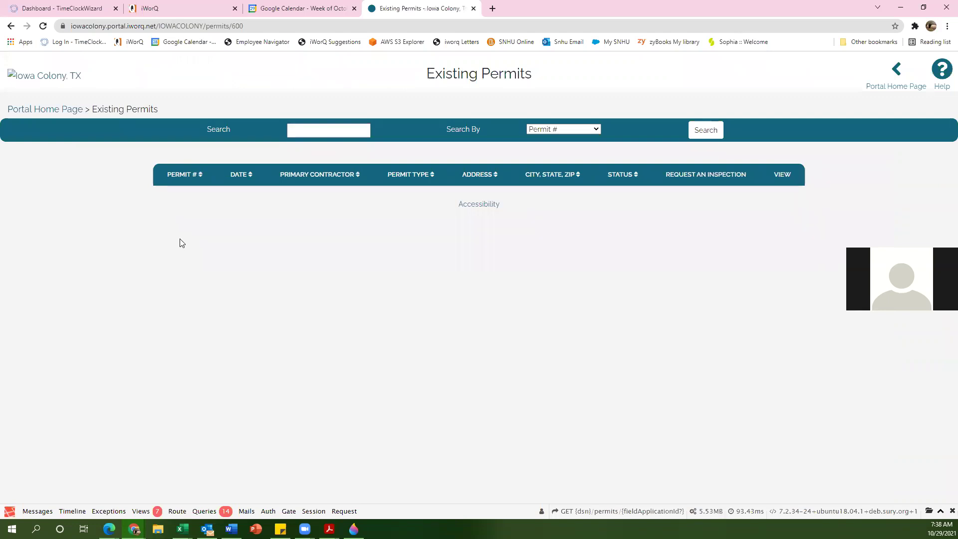
Step: Search by Permit # for 297 to list its Foundation permit
click(316, 129)
click(563, 130)
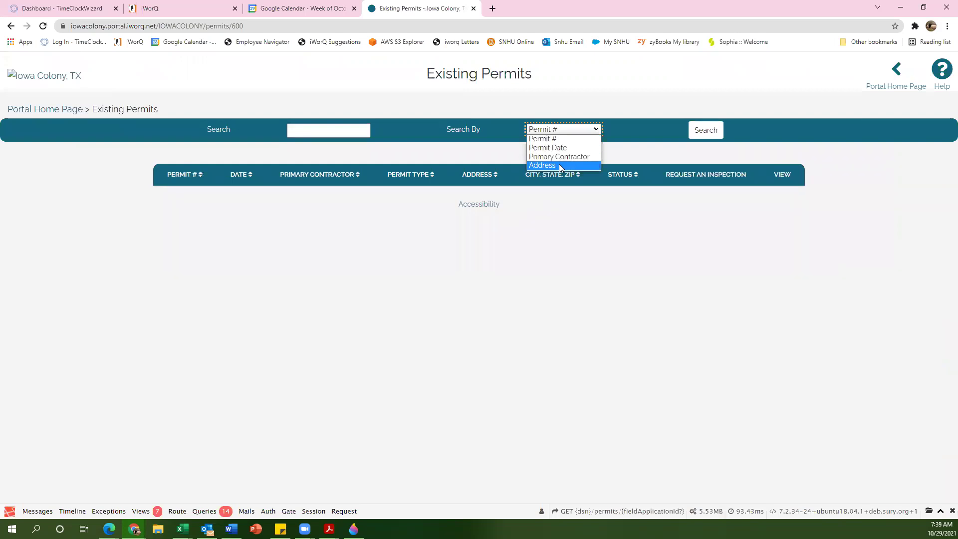
click(301, 131)
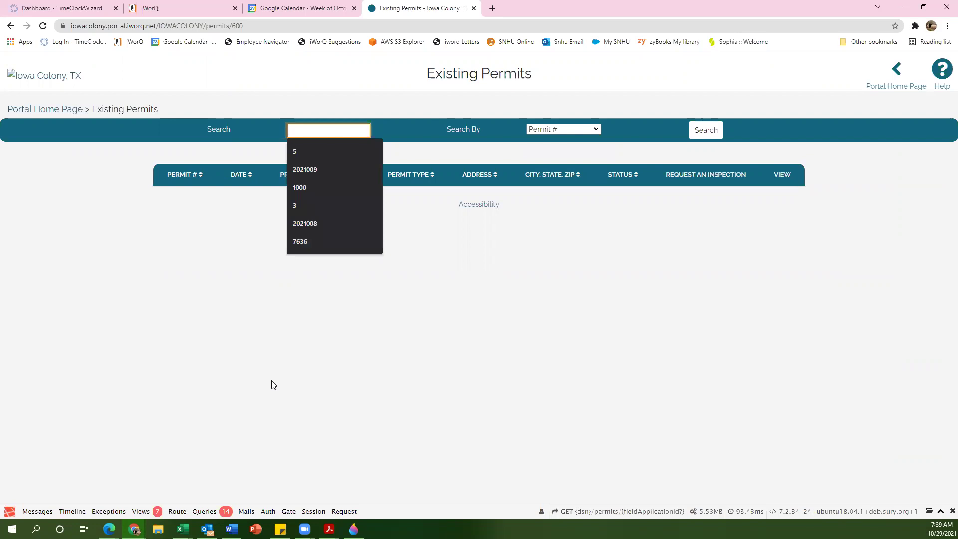
text(297)
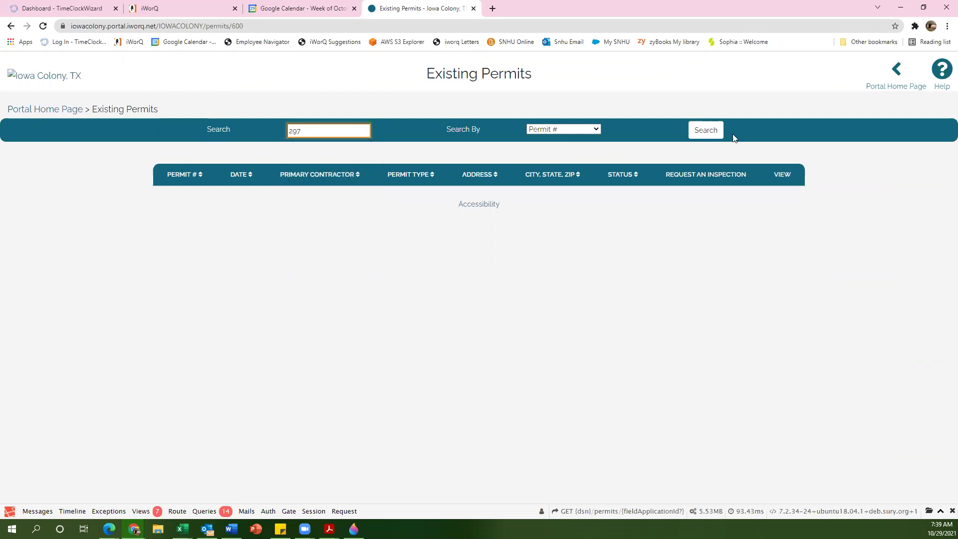
click(704, 130)
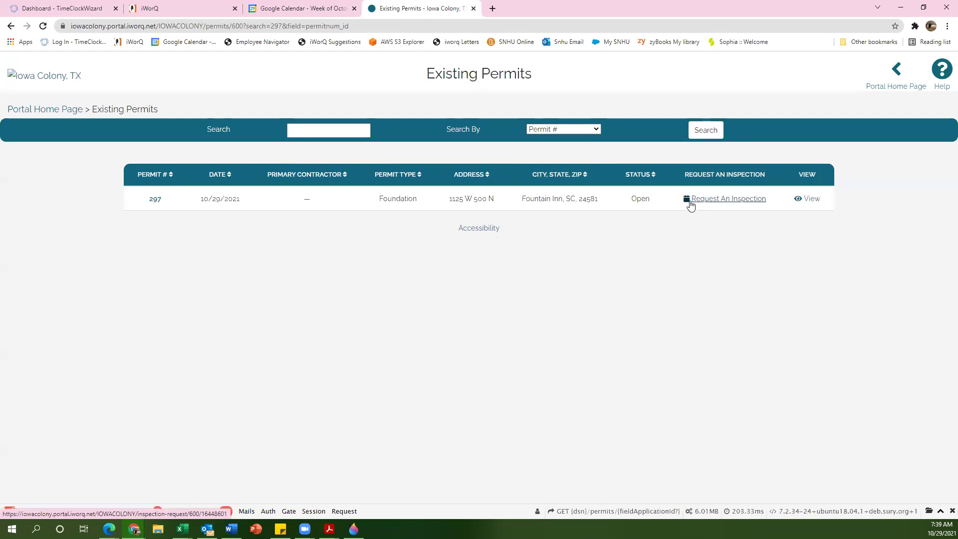
Step: Open Request An Inspection for permit 297 and bring up the Contractor Code email dialog
click(721, 202)
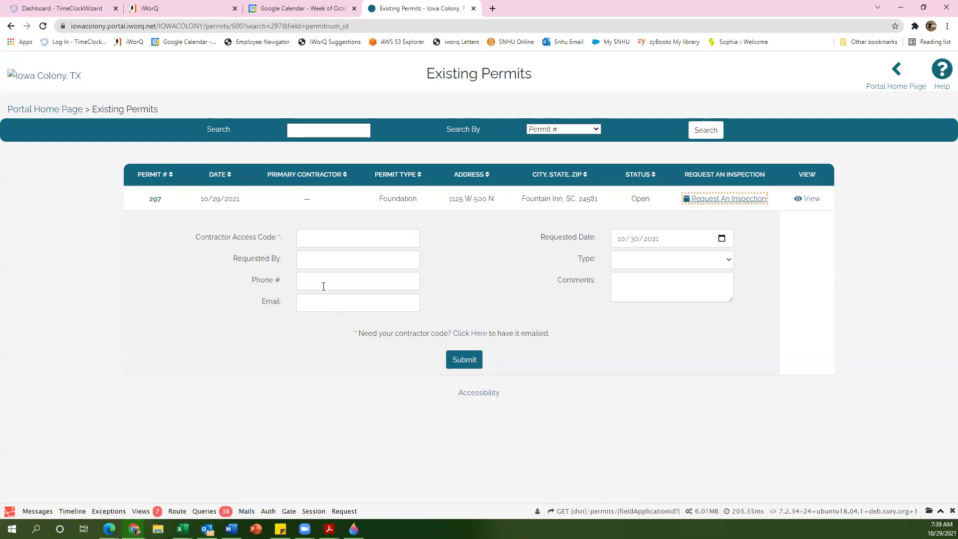
click(350, 234)
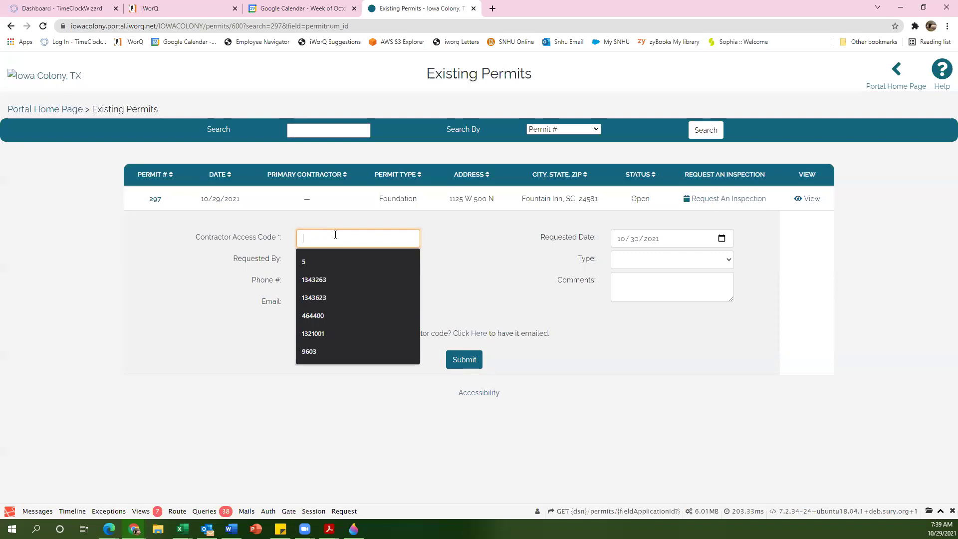
click(444, 241)
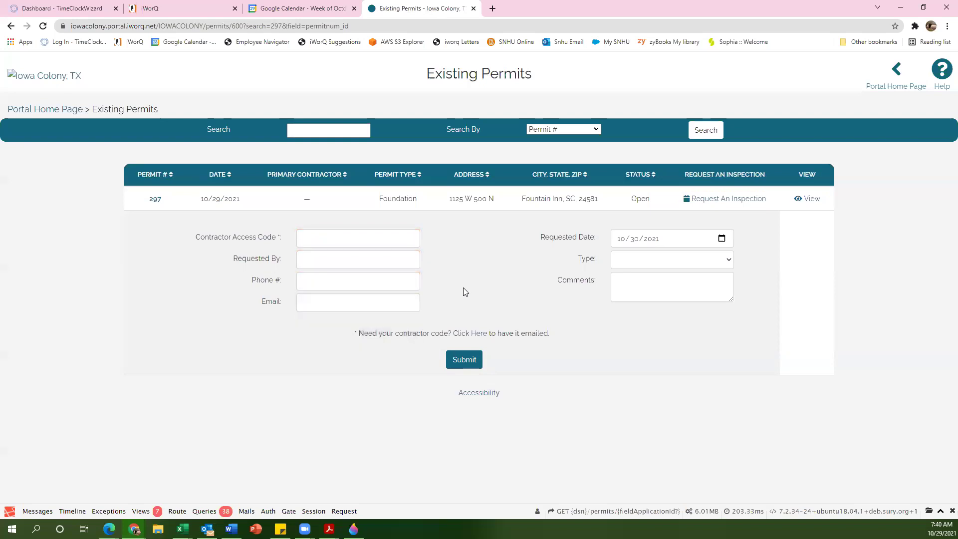
click(478, 334)
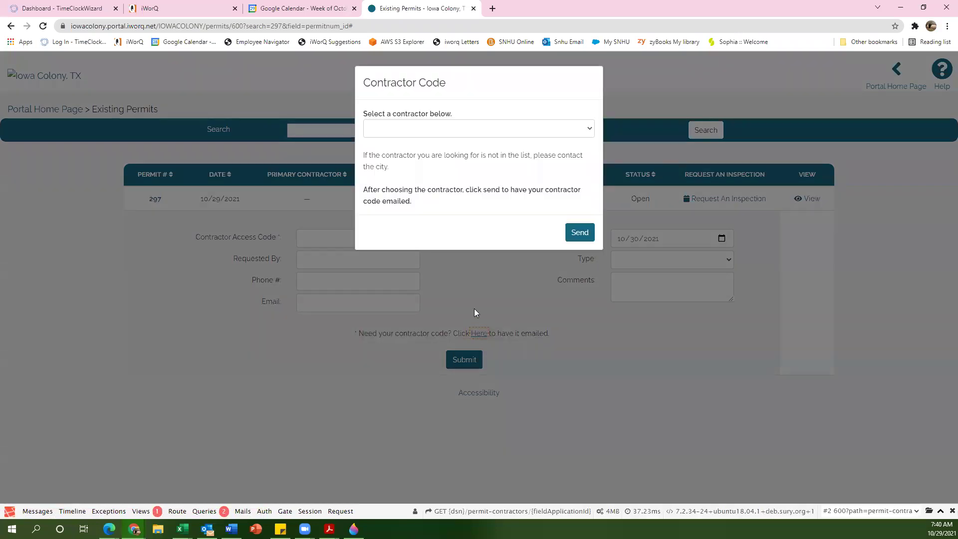
Step: Choose Coast 2 Coast Signs as the contractor, then close the Contractor Code dialog unsent
click(439, 129)
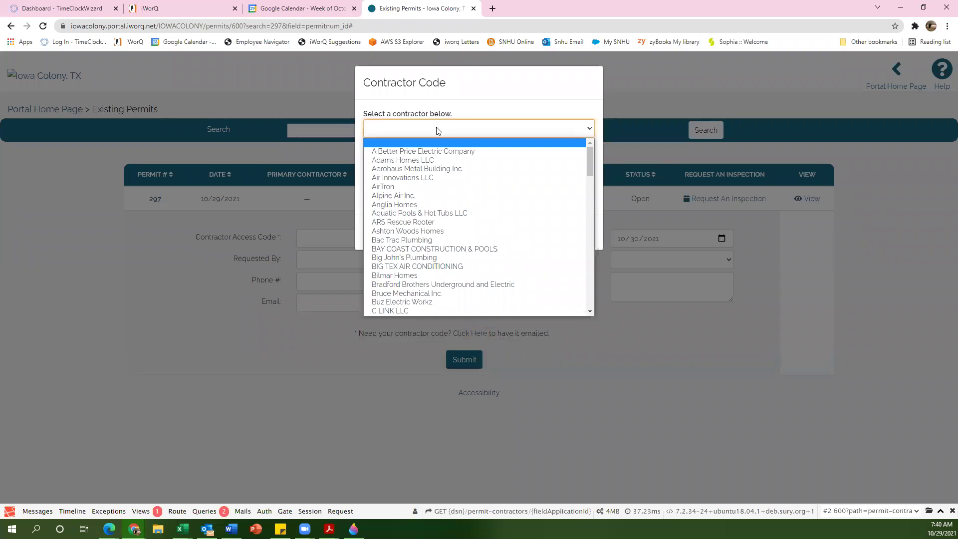
text(co)
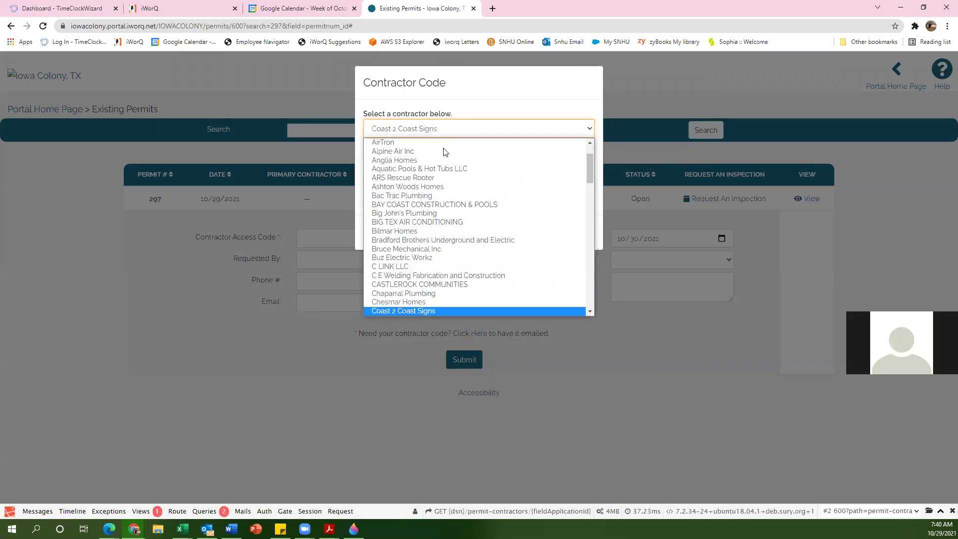
click(421, 312)
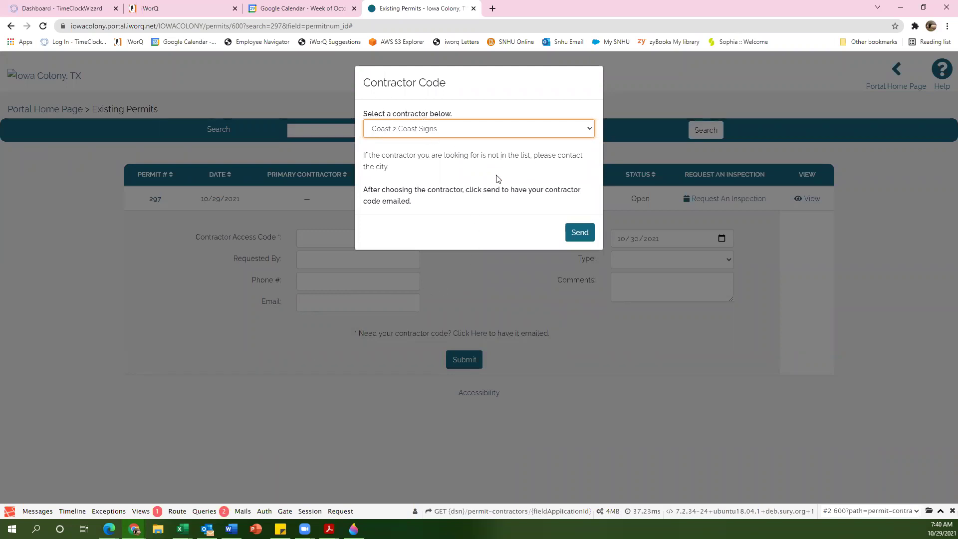
click(576, 233)
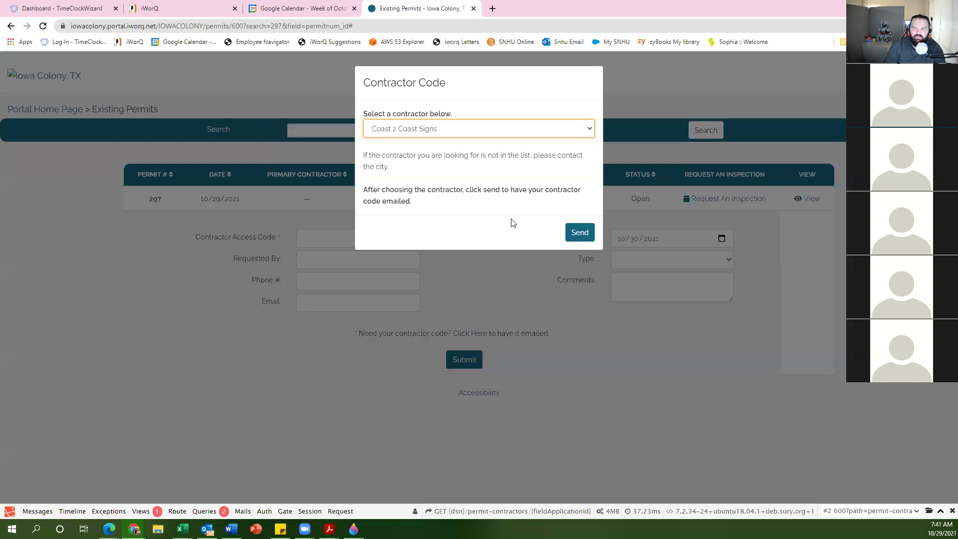
click(608, 95)
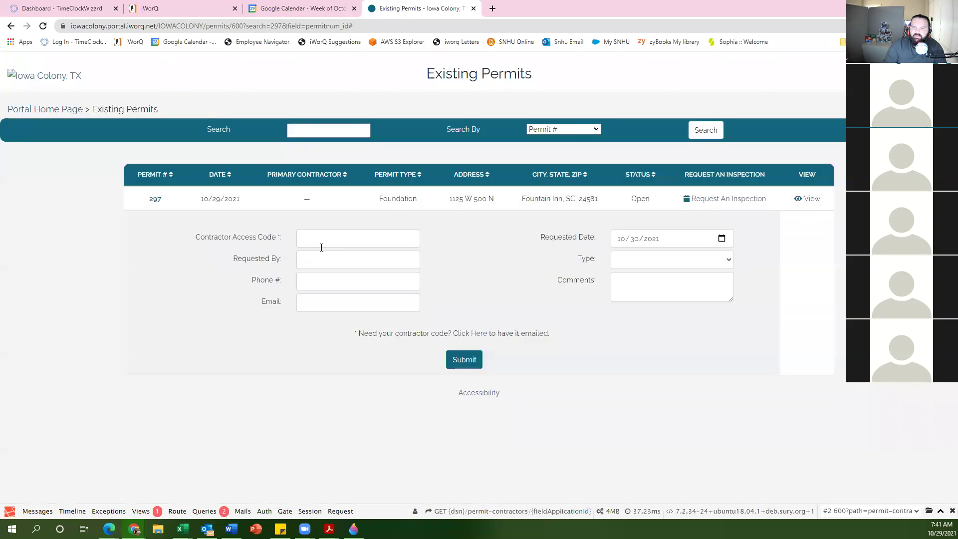
Step: Enter the contractor access code, replacing an initially mistyped one
click(322, 240)
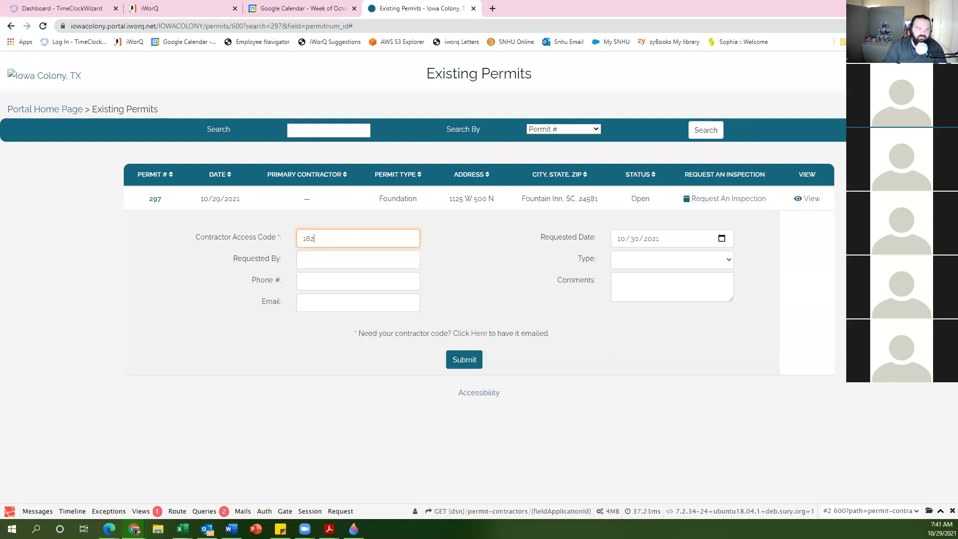
key(alt+Tab)
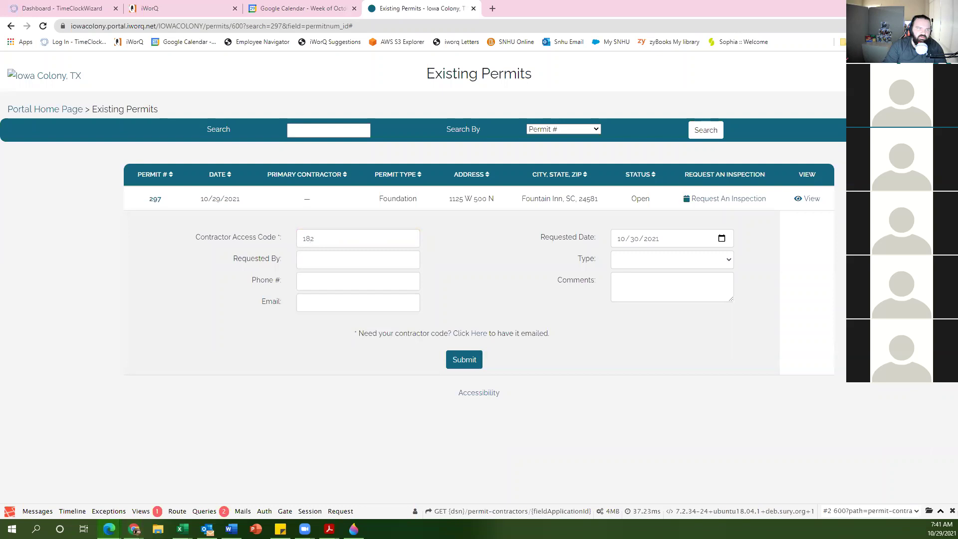
drag(347, 241, 178, 224)
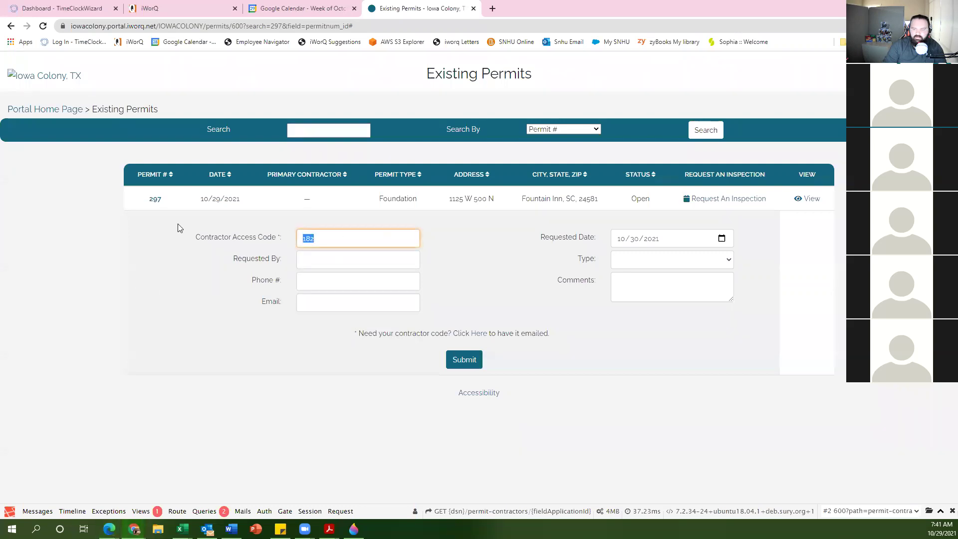
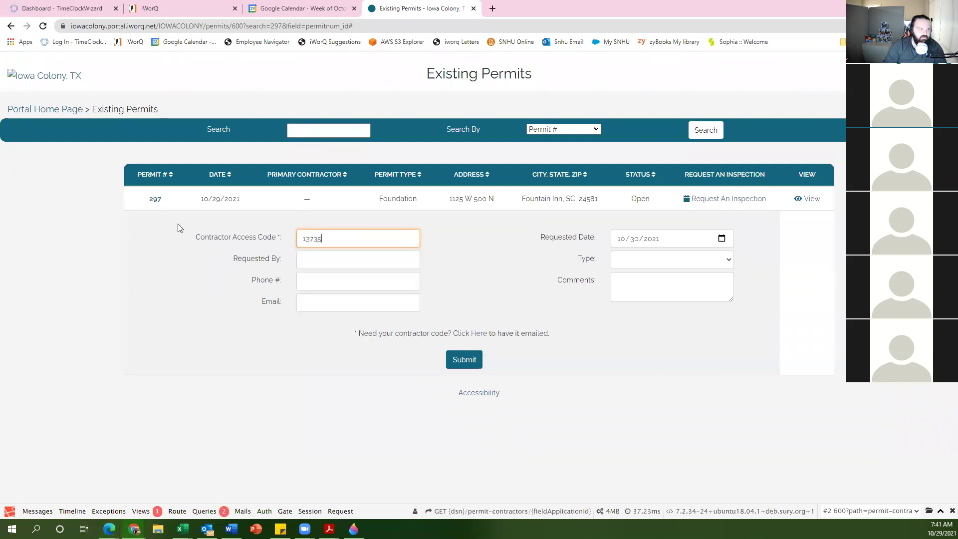
Step: Fill Requested By with the requester's name, add the phone number, and pick the saved email
click(344, 260)
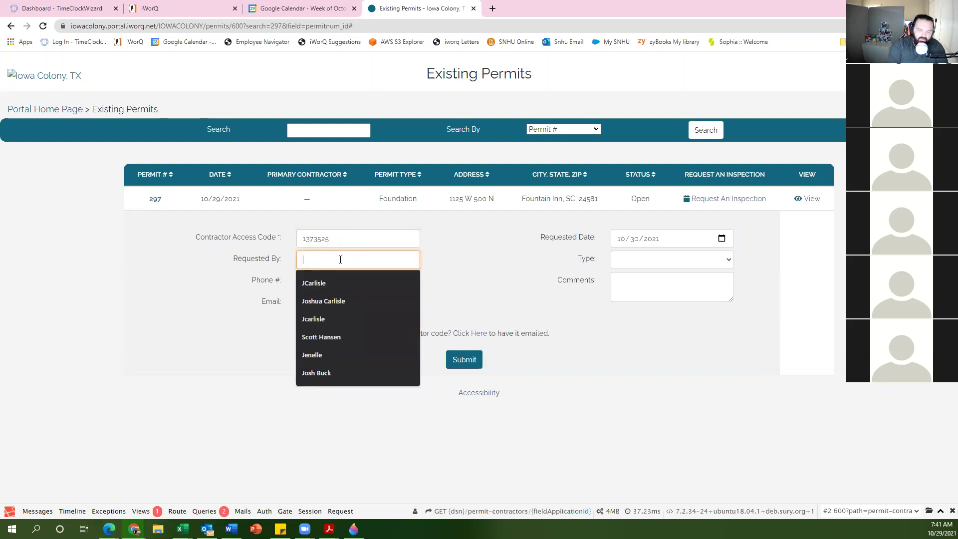
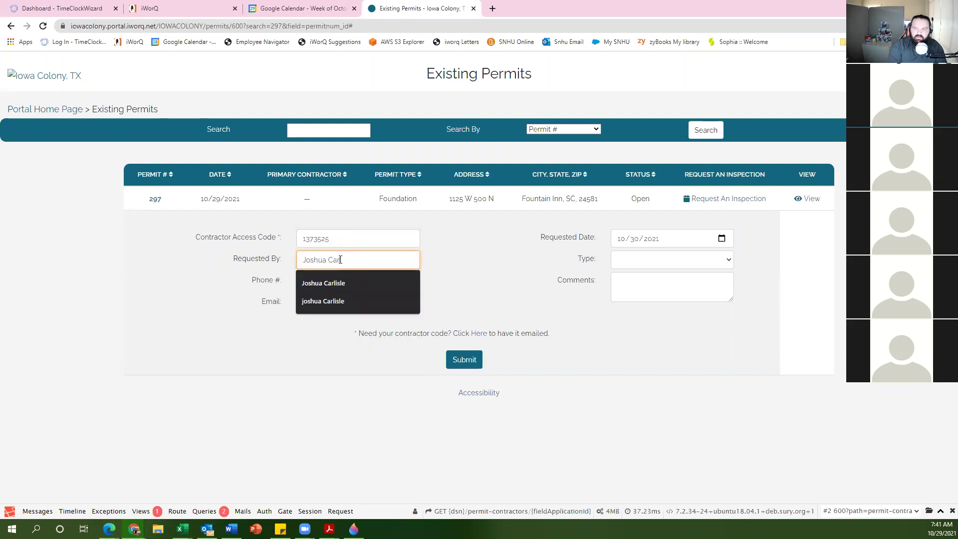
key(Tab)
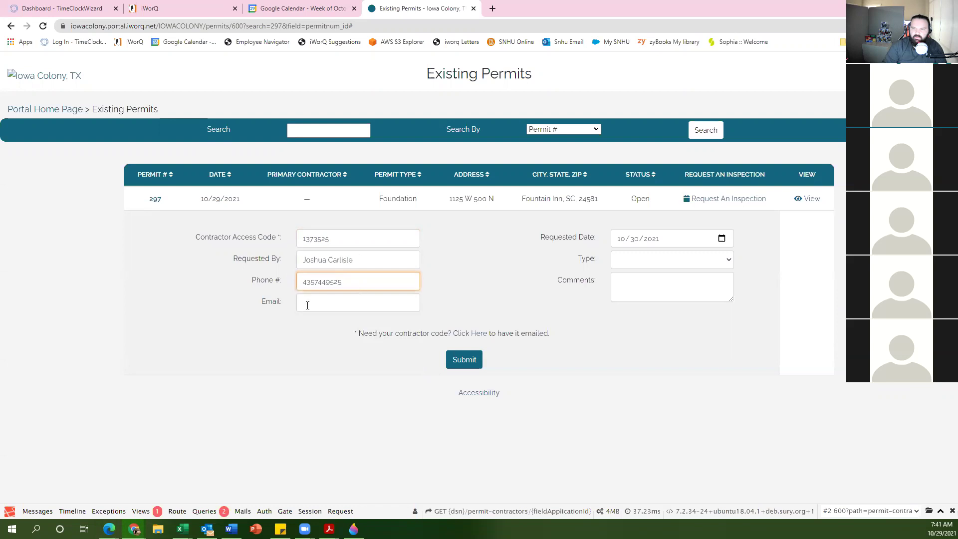
click(309, 305)
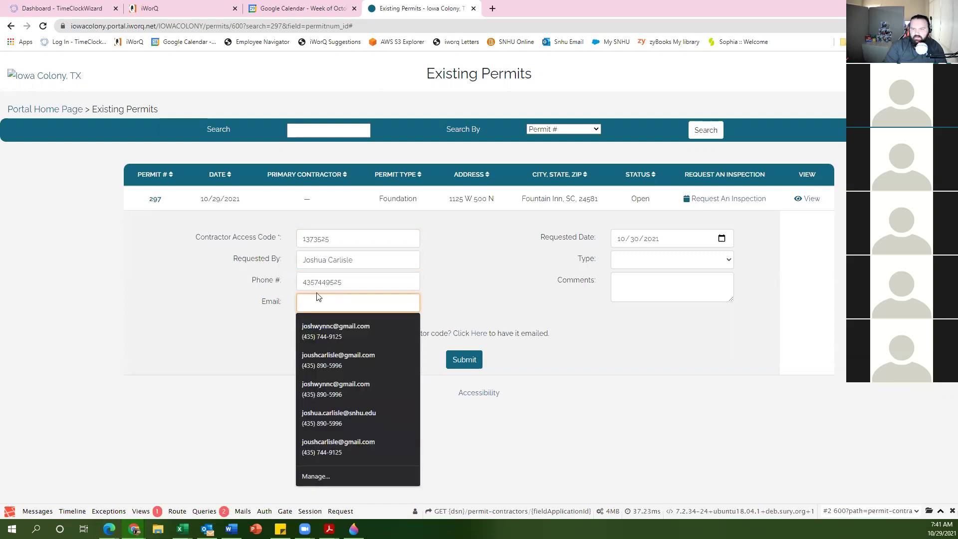
click(345, 332)
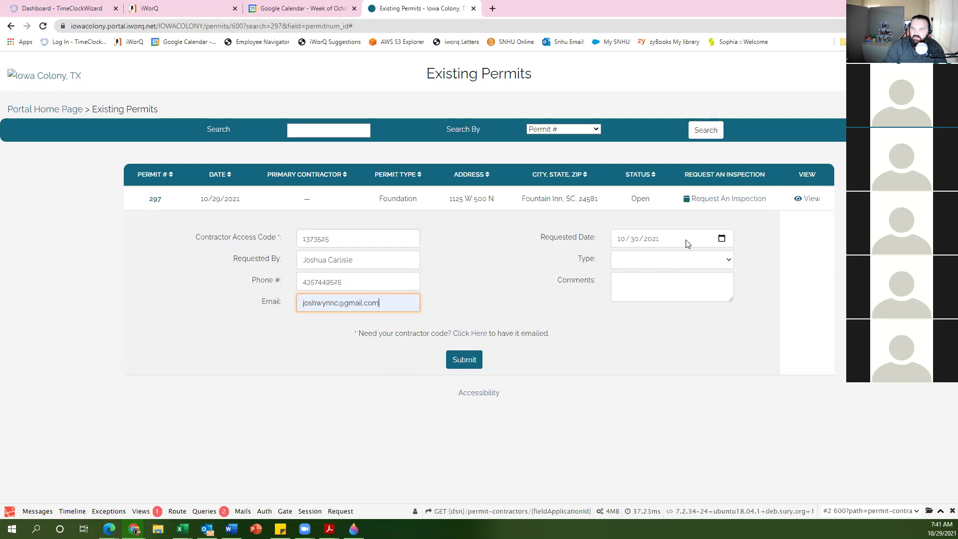
Step: Set the Requested Date to 11/04/2021 using the calendar
click(722, 240)
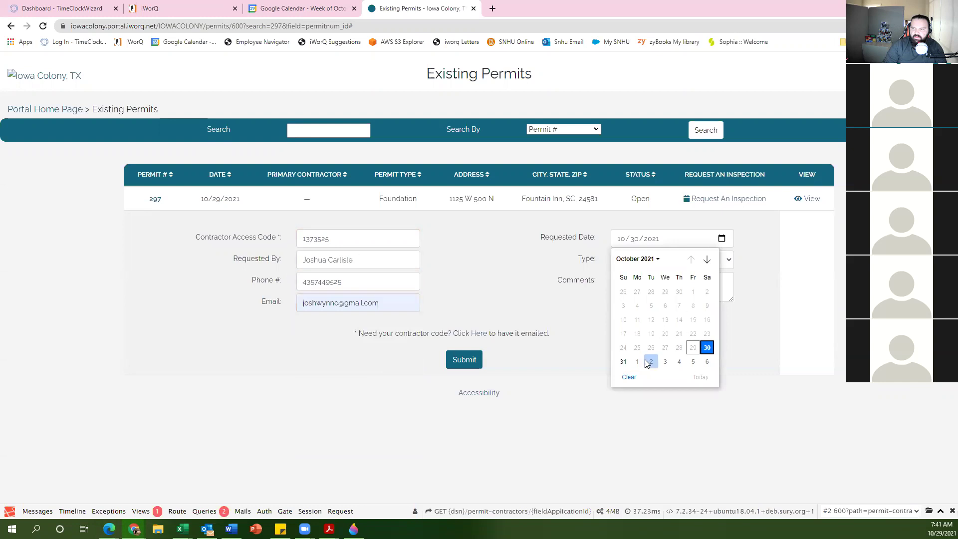
click(680, 362)
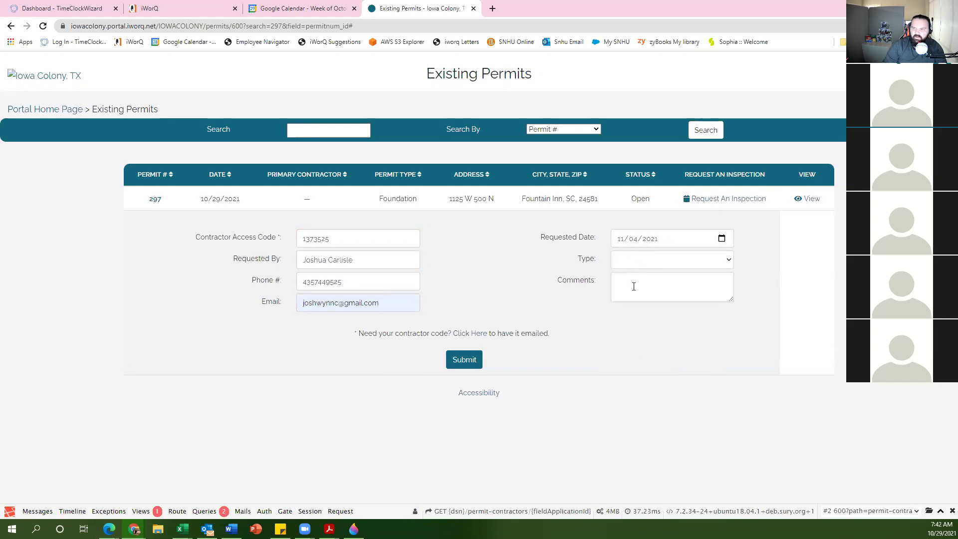
click(722, 239)
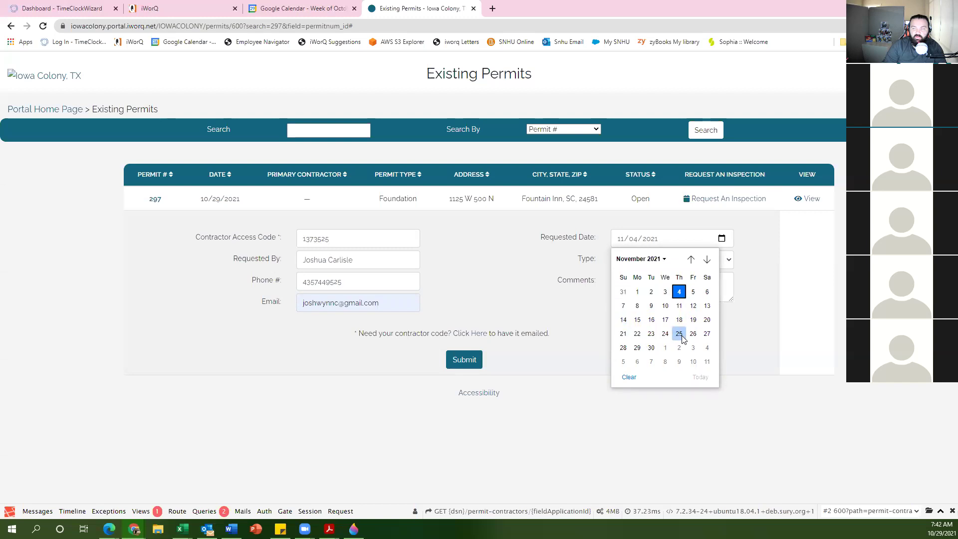
click(574, 309)
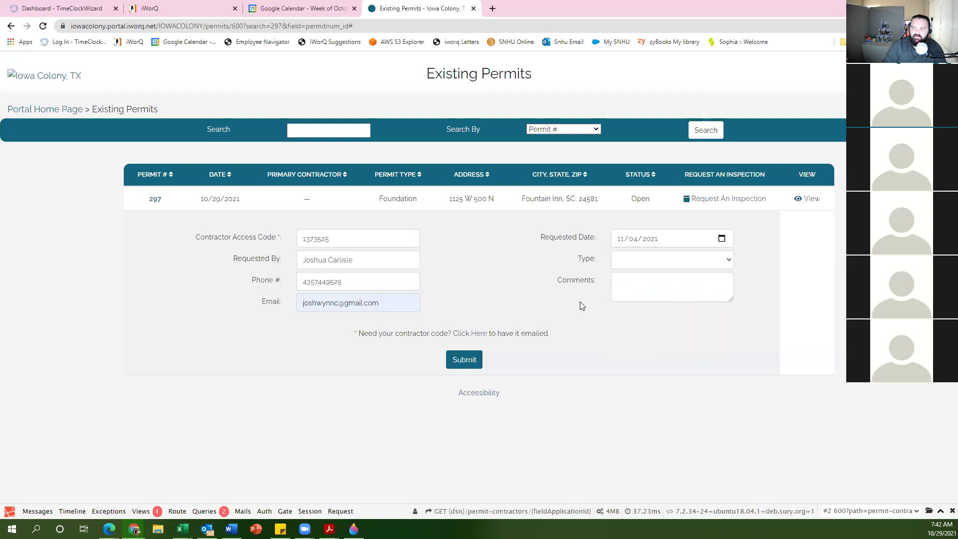
Step: Choose Pre-Pour as the inspection type and move into the Comments field
click(647, 265)
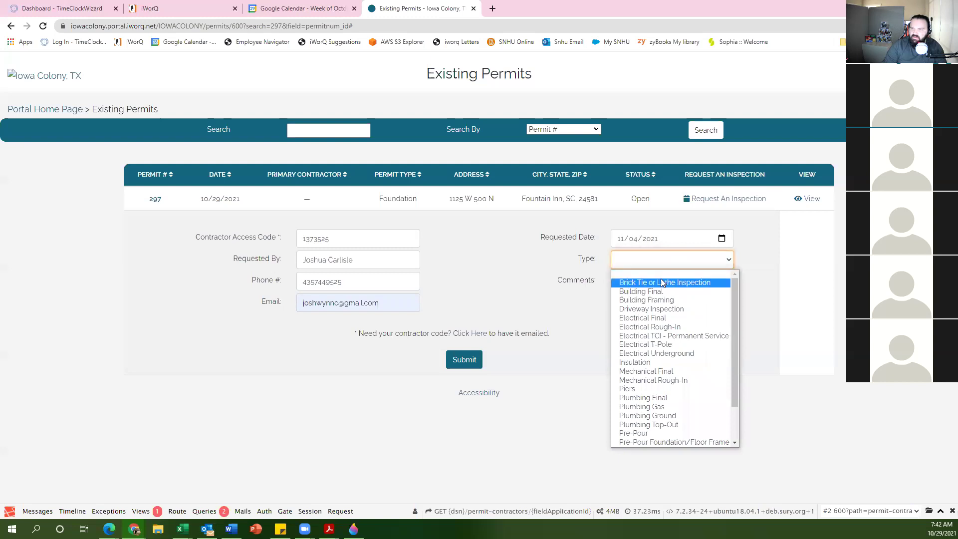
scroll(675, 350, down, 1)
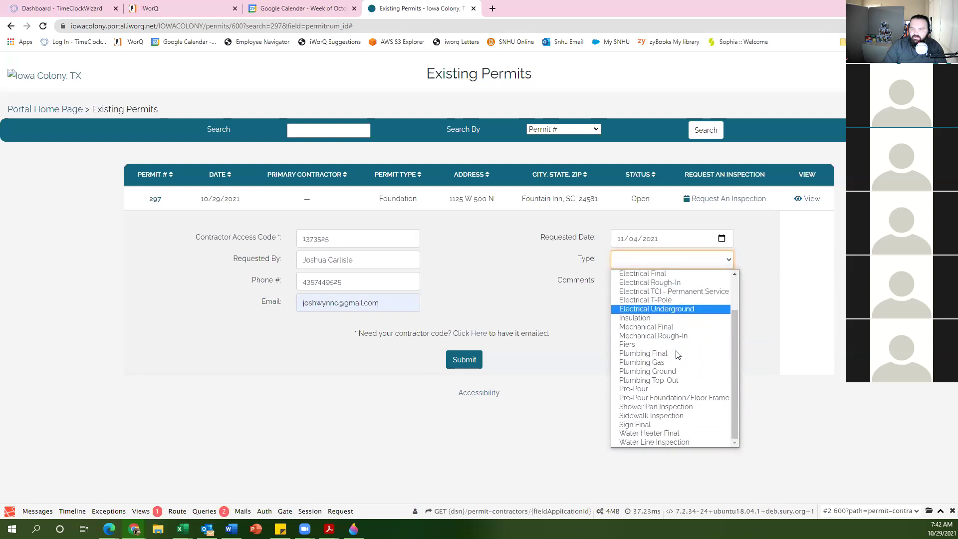
click(660, 389)
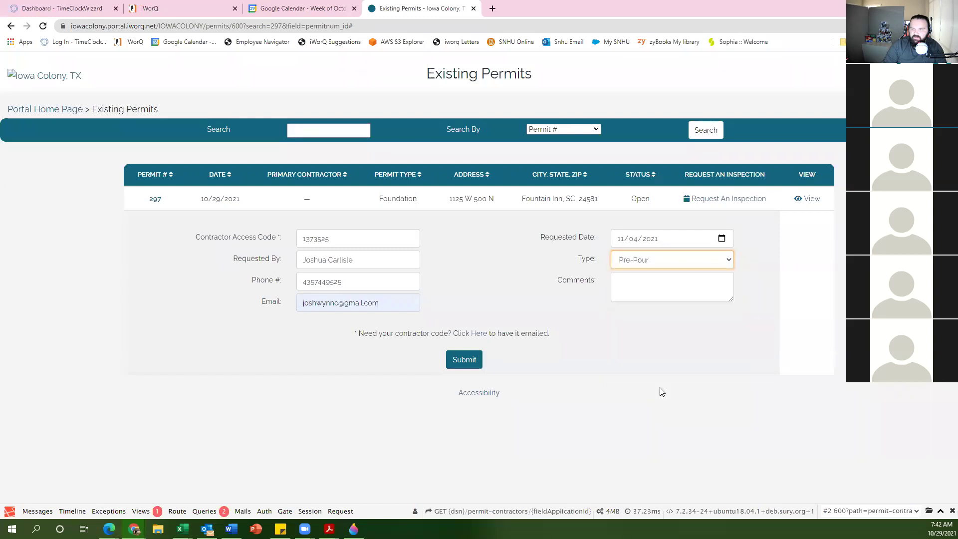
click(645, 283)
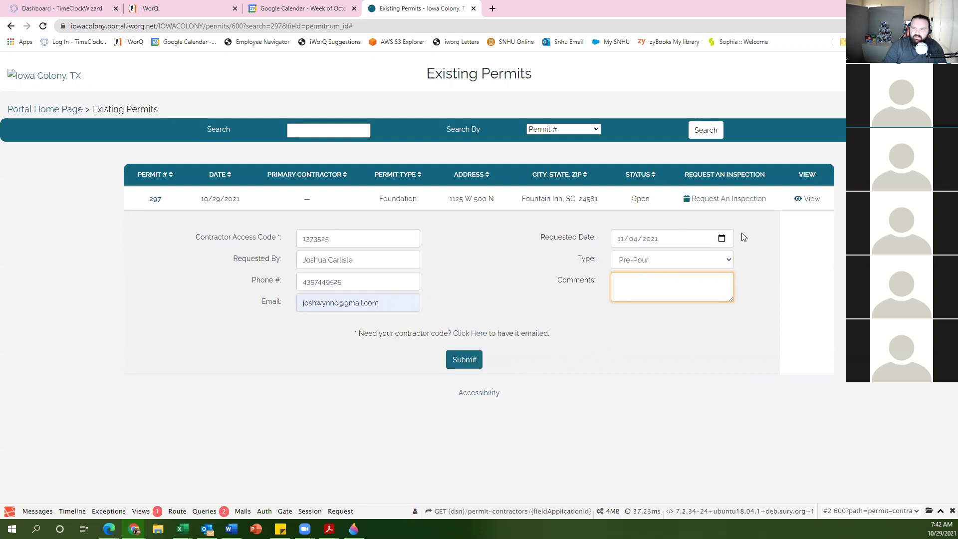
Step: Submit the inspection request and select the 'Your request has been submitted.' banner
click(462, 363)
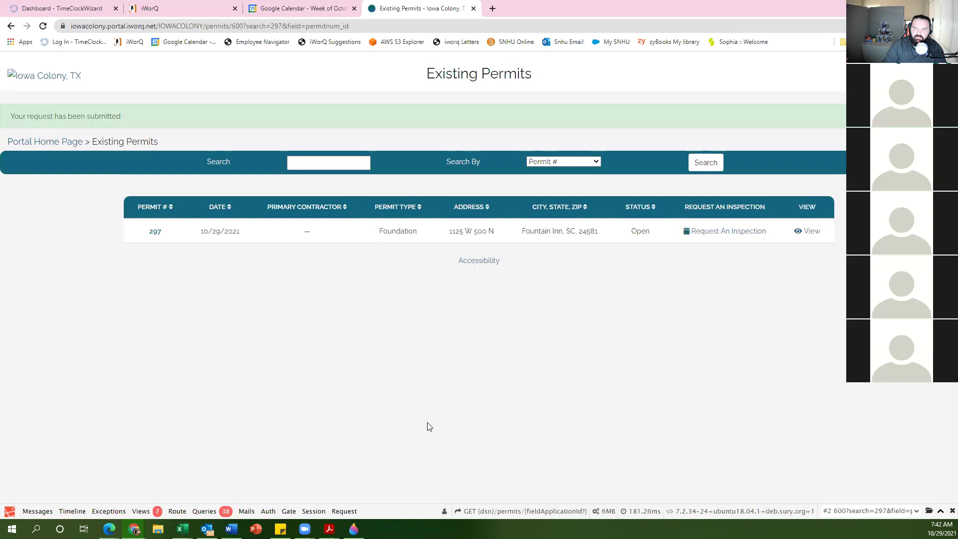
triple_click(131, 115)
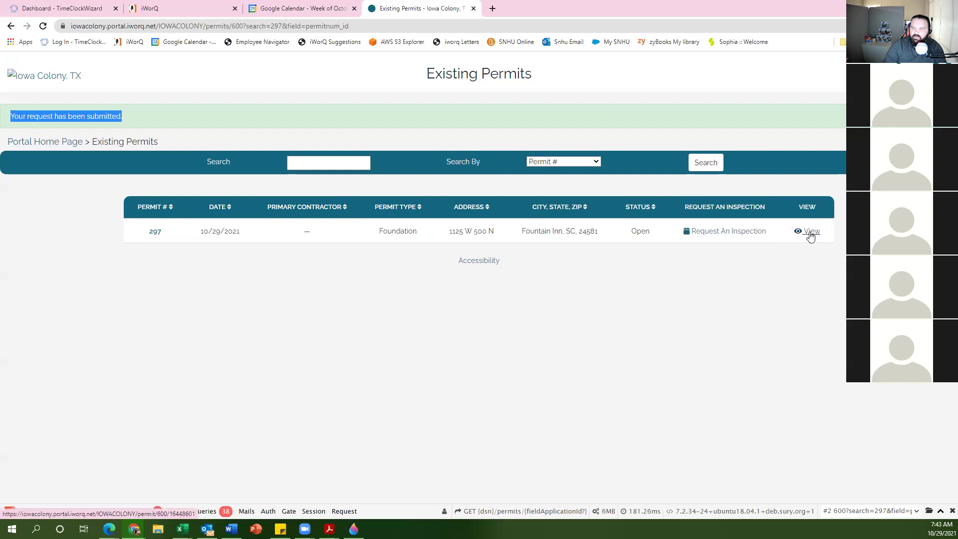
Step: View permit 297 and highlight the 12:00am time on its 11/04/2021 Pre-Pour request
click(811, 234)
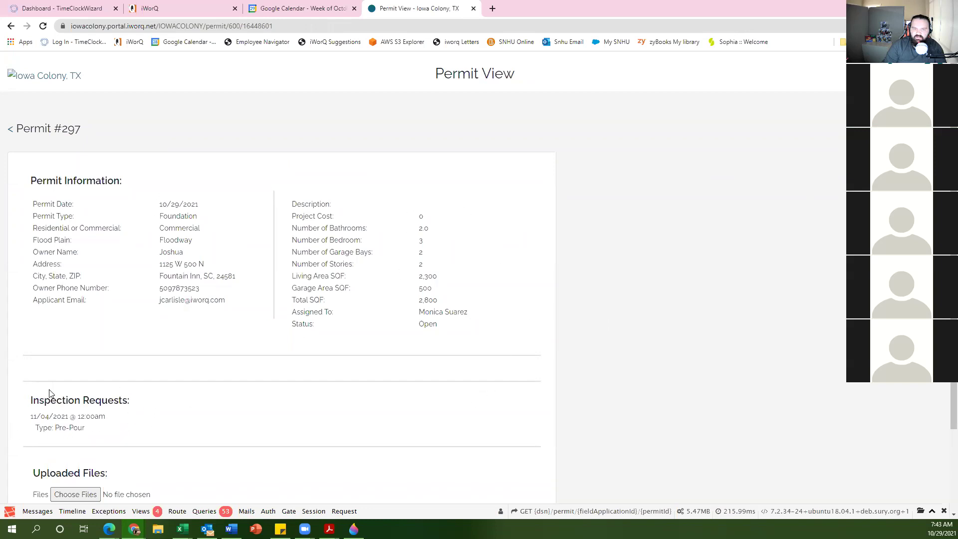
drag(107, 418, 78, 417)
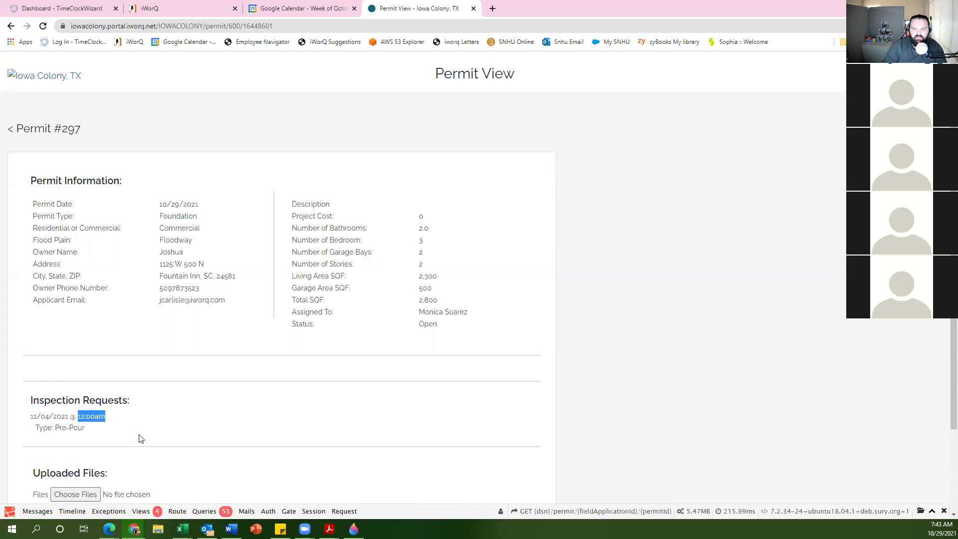
scroll(139, 438, down, 2)
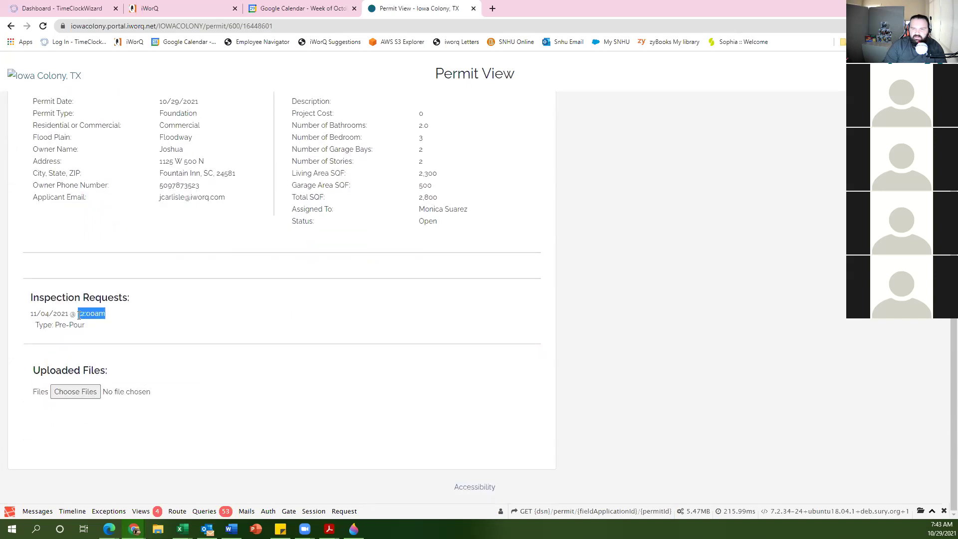
click(78, 314)
drag(78, 313, 112, 315)
scroll(192, 385, up, 2)
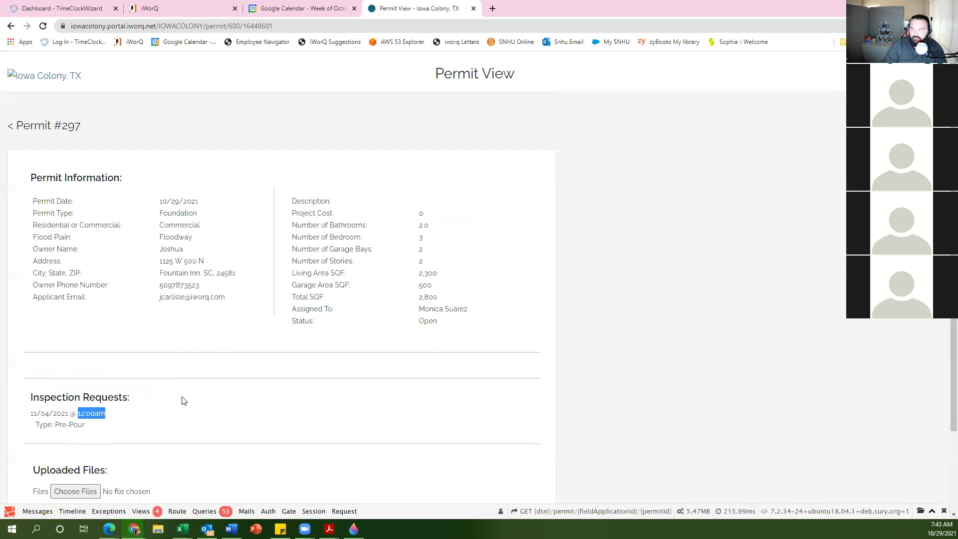
scroll(183, 399, up, 1)
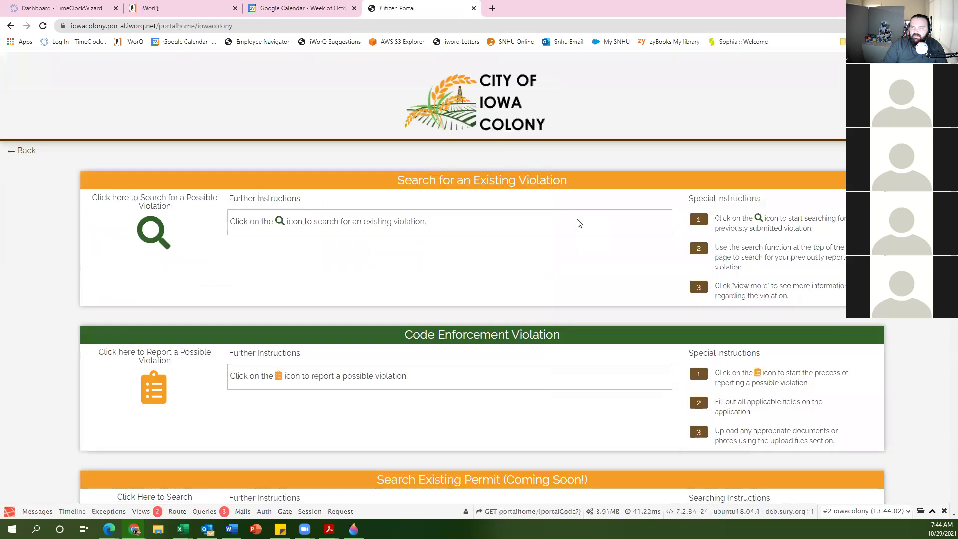
Step: Scroll the home page past Search Existing Permit to the Building Permit and contractor sections
scroll(487, 253, down, 5)
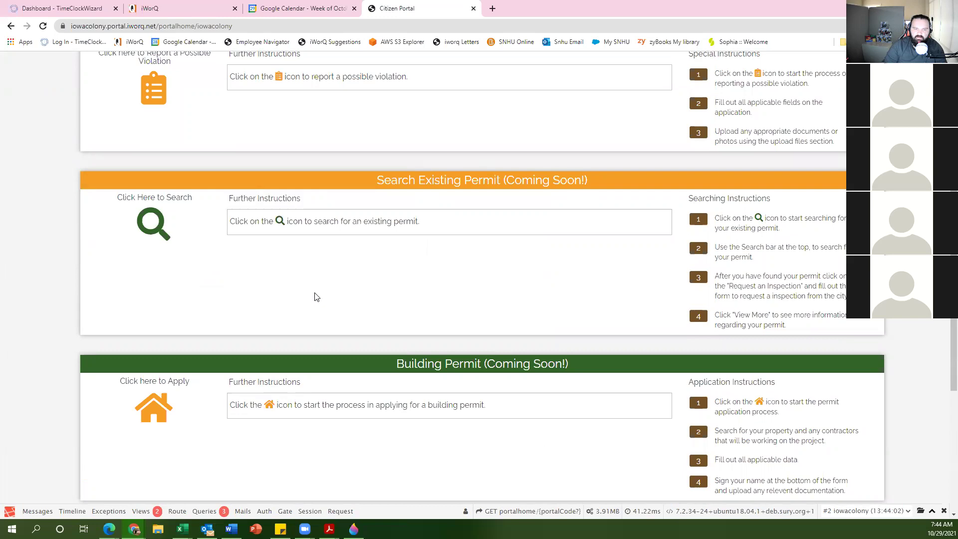
scroll(314, 297, down, 5)
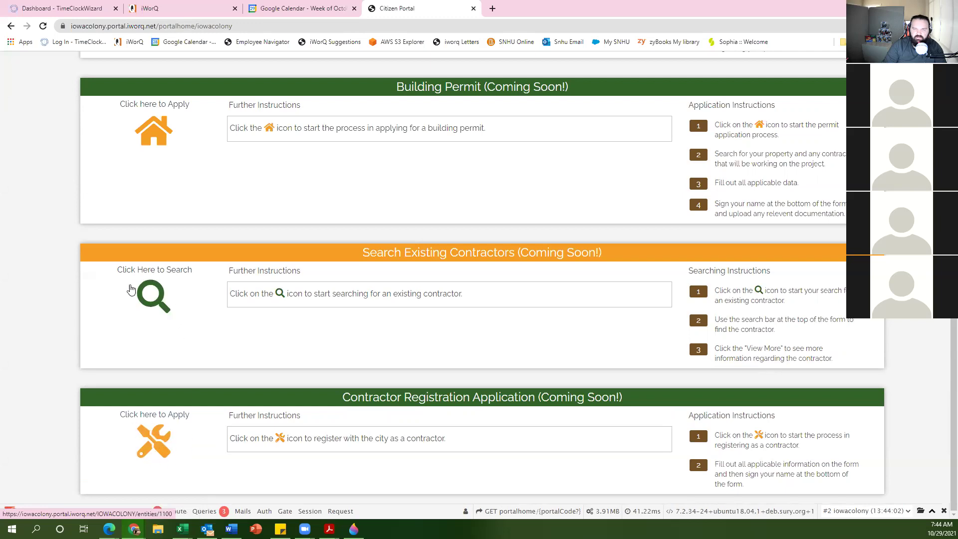
Step: Start a contractor registration and attach the property found by searching '112'
click(158, 443)
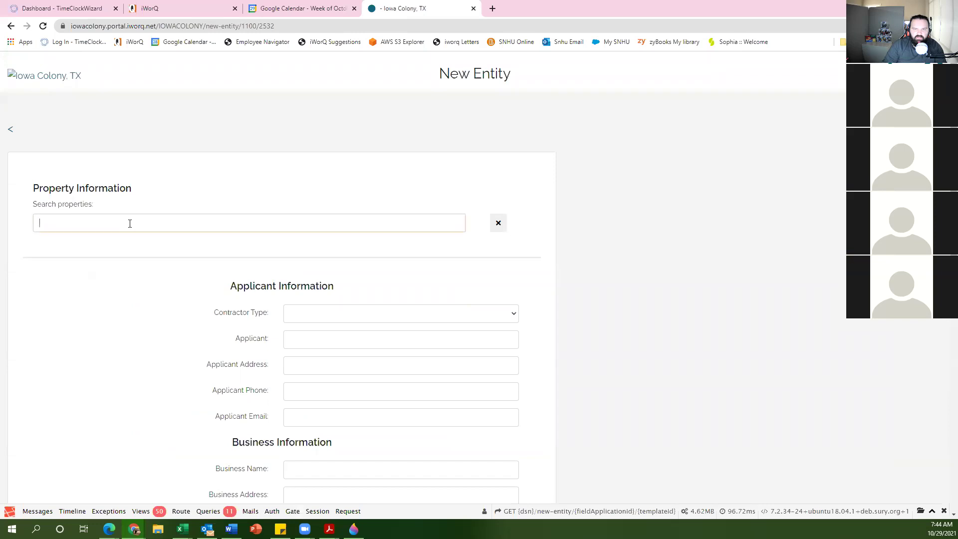
text(112)
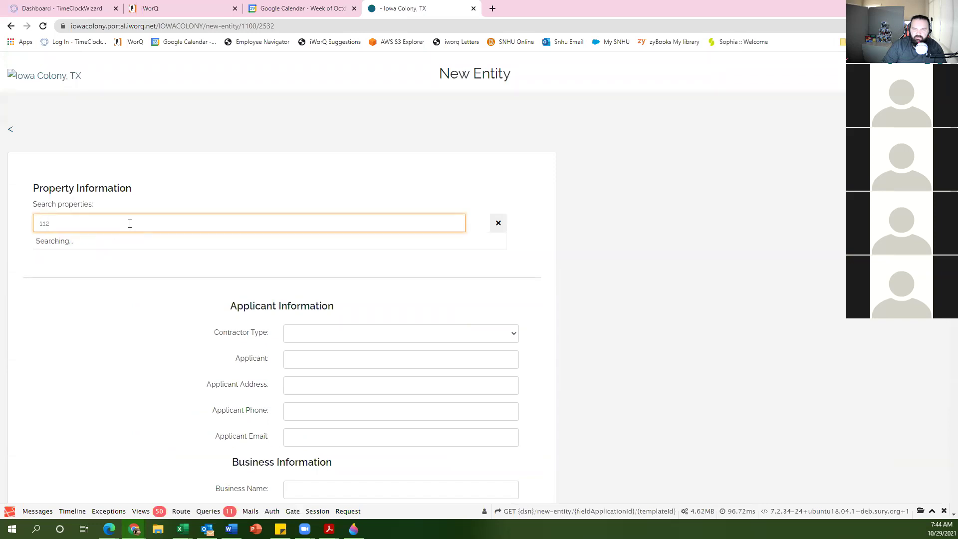
click(105, 257)
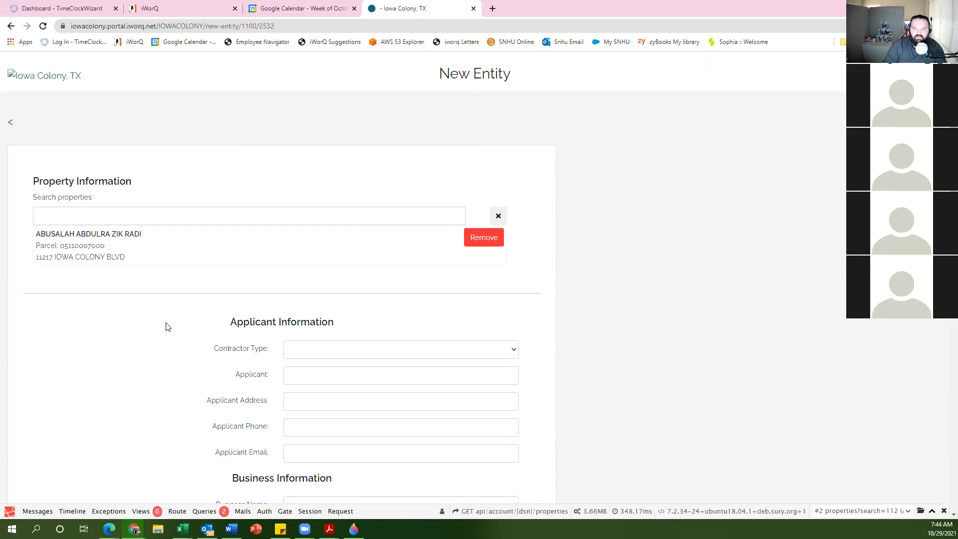
Step: Set the contractor type to HVAC and move on to the Applicant field
scroll(168, 326, down, 2)
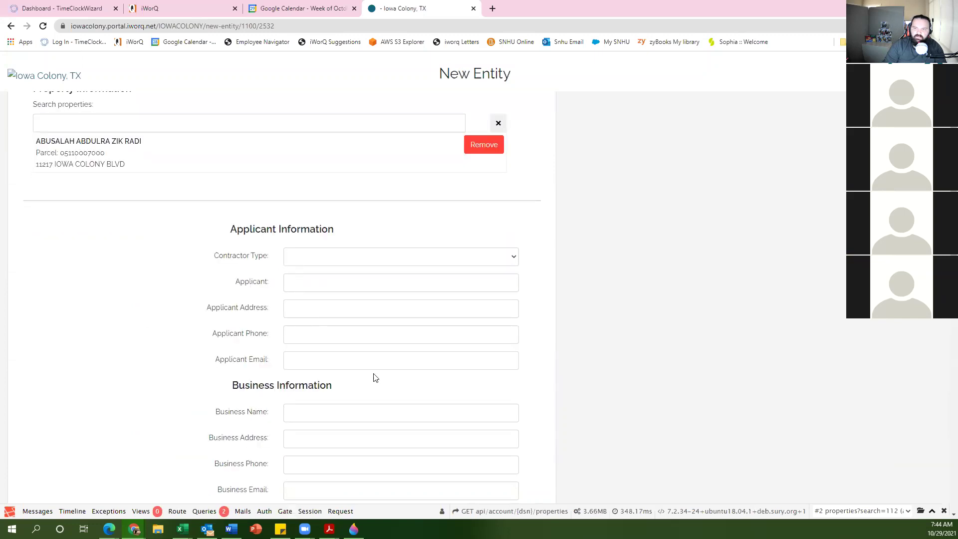
click(321, 261)
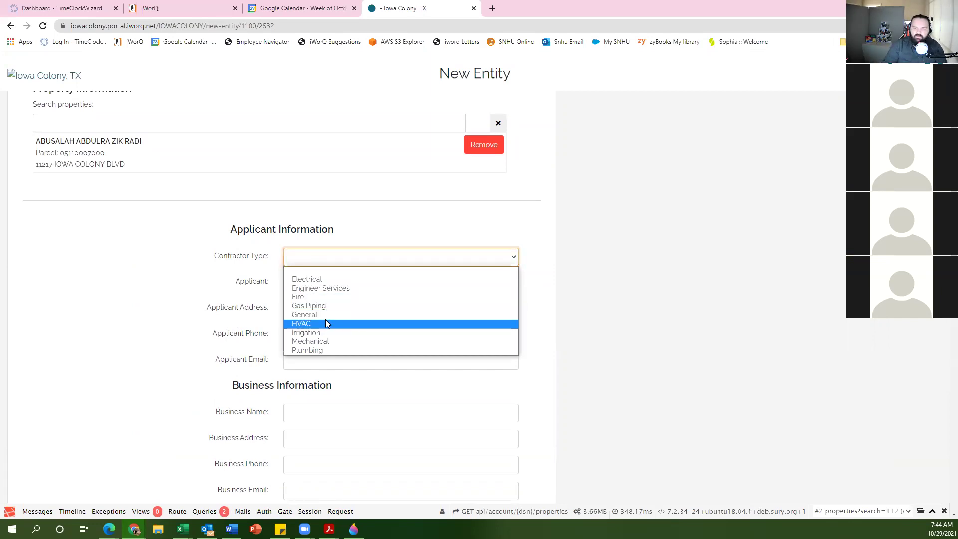
click(322, 324)
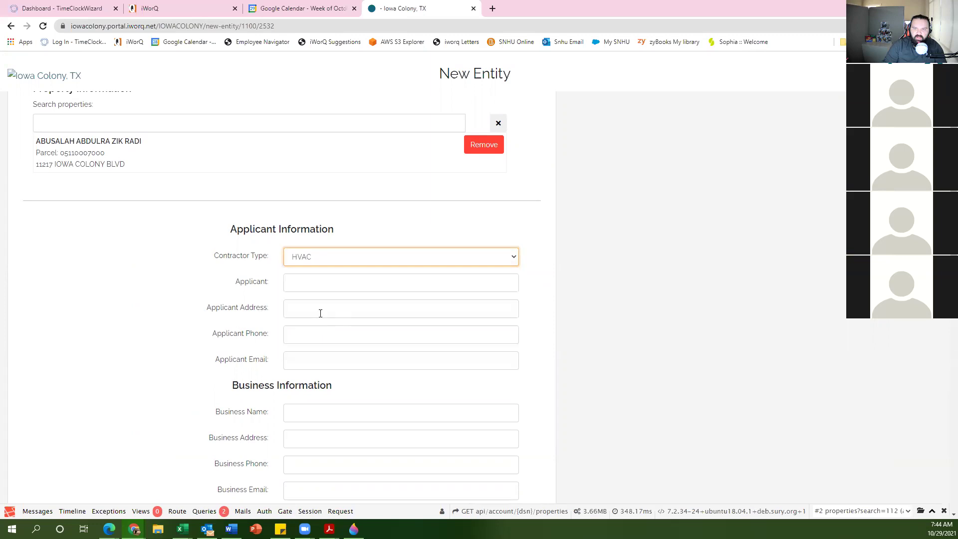
click(319, 285)
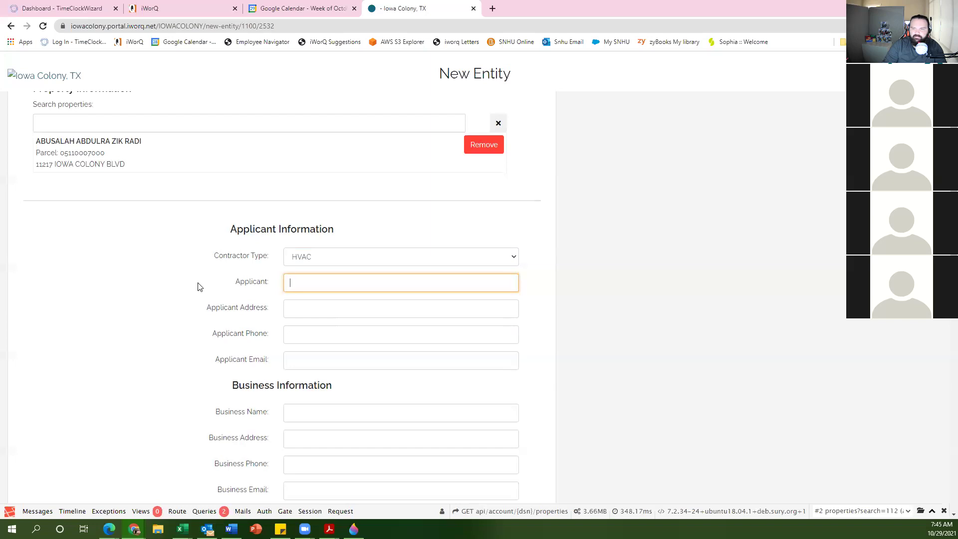
scroll(189, 315, down, 2)
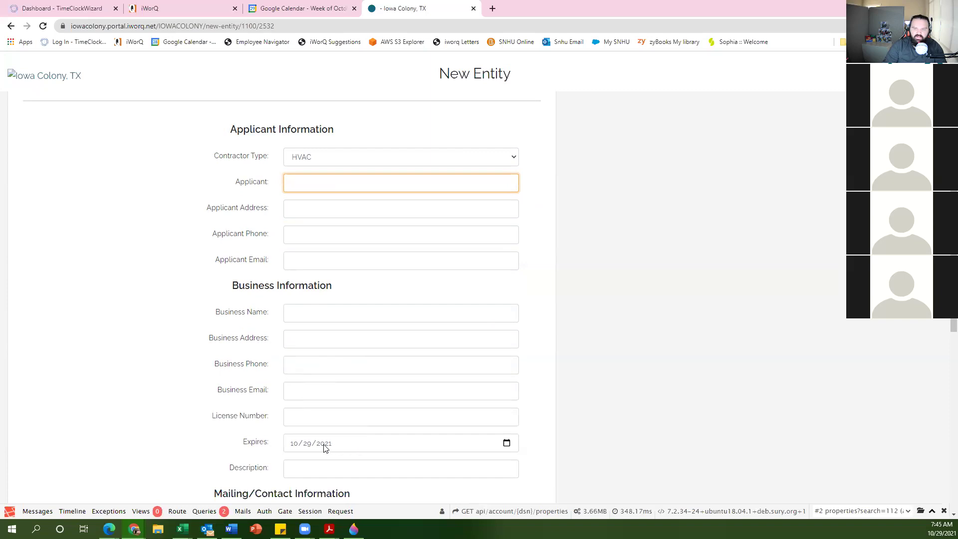
Step: Pick 12/31/2021 as the license Expires date, then scroll down toward the Submit button
click(507, 444)
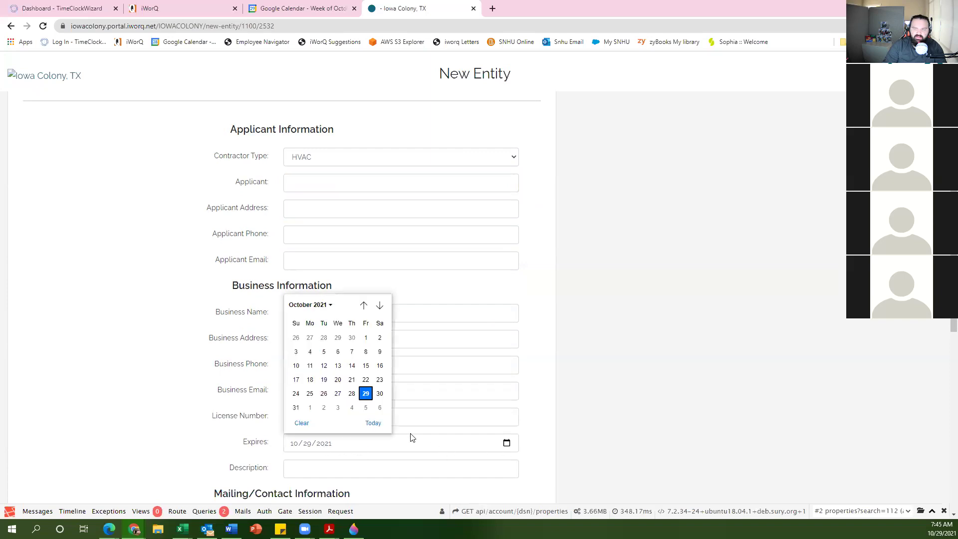
click(319, 305)
click(367, 370)
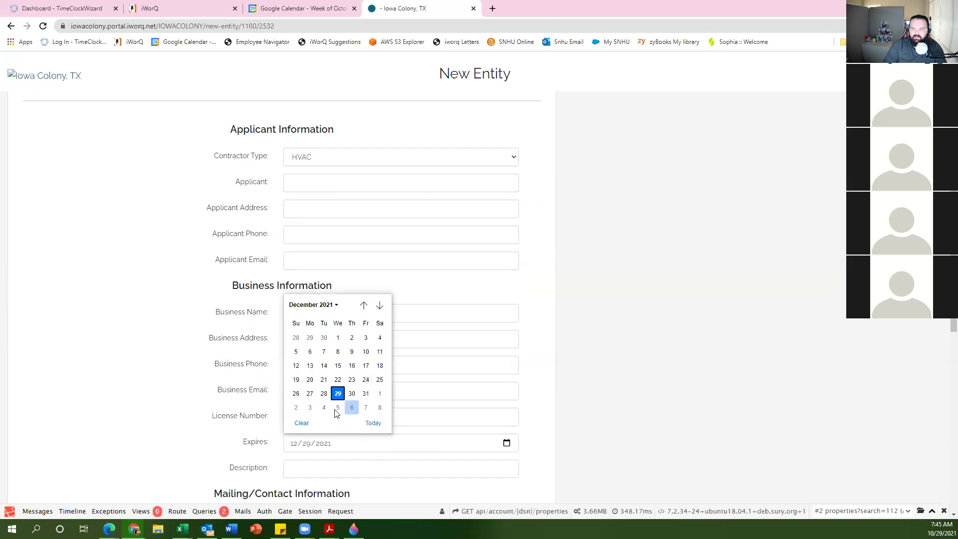
click(366, 394)
click(366, 394)
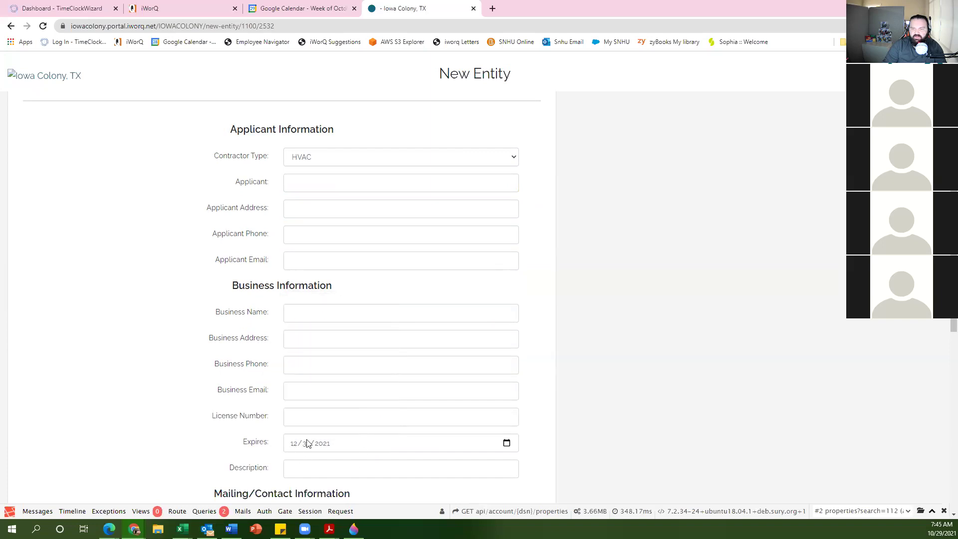
scroll(229, 397, down, 4)
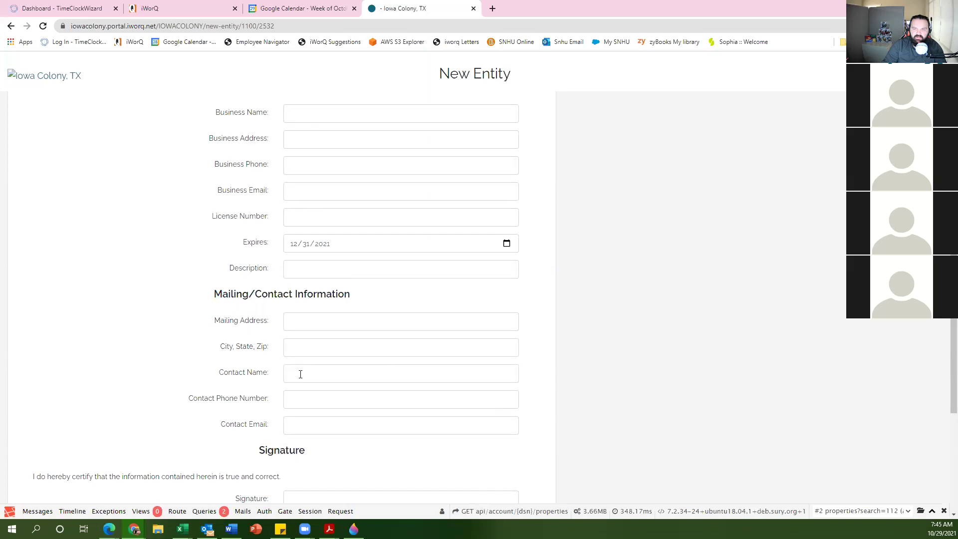
scroll(305, 398, down, 2)
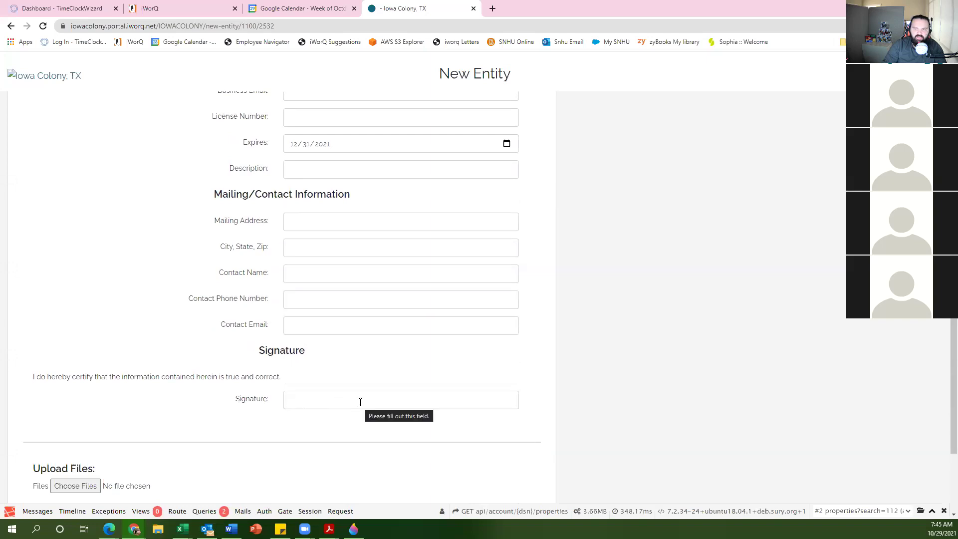
scroll(155, 417, down, 3)
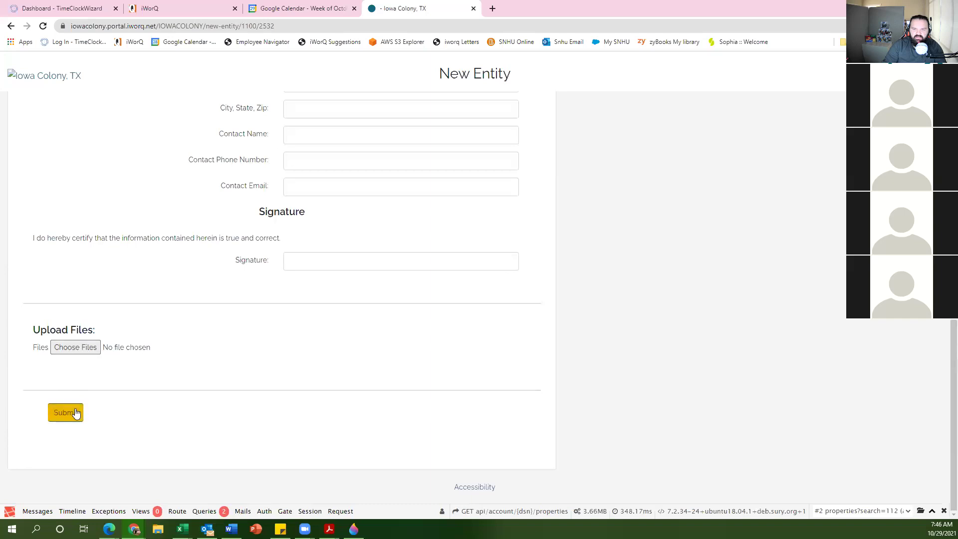
Step: Return to the portal home and open the Search Existing Contractors lookup
key(Home)
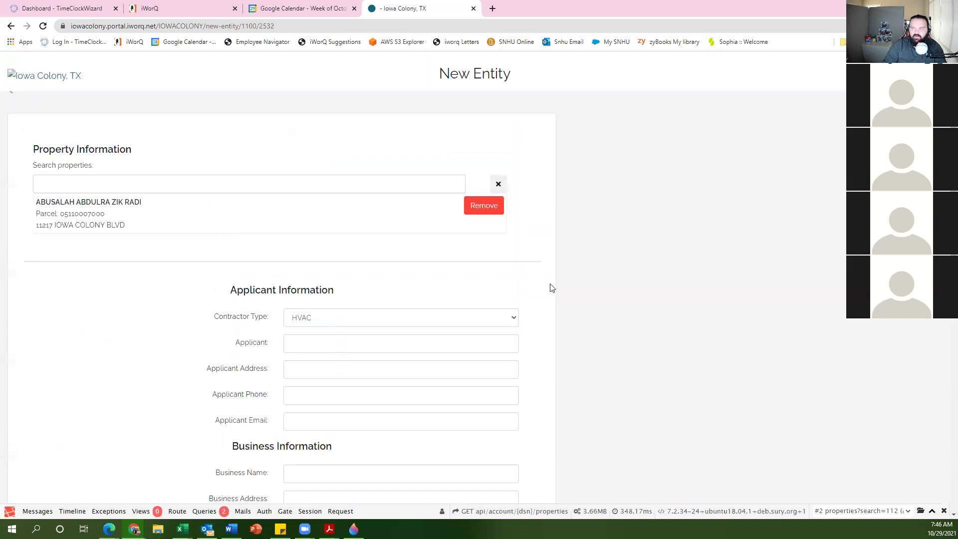
key(F5)
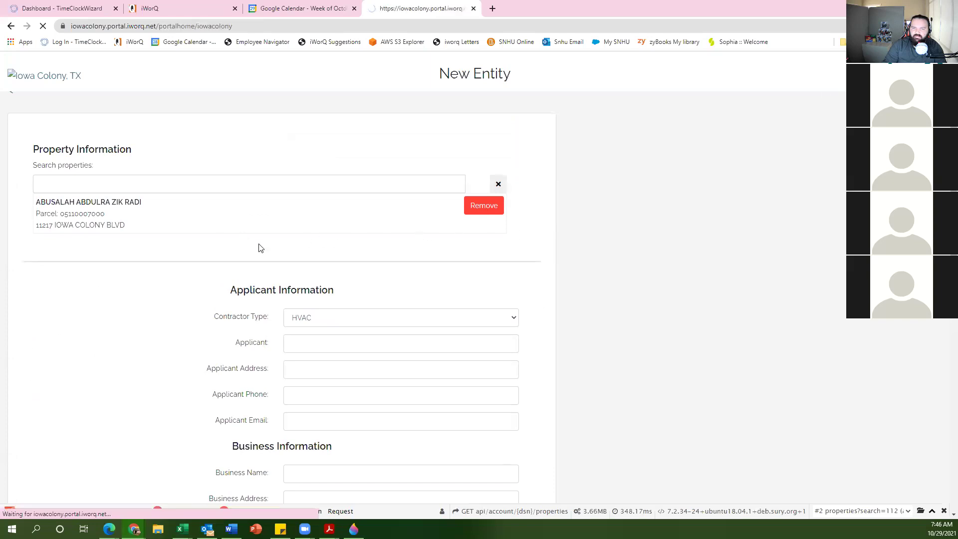
scroll(155, 286, down, 10)
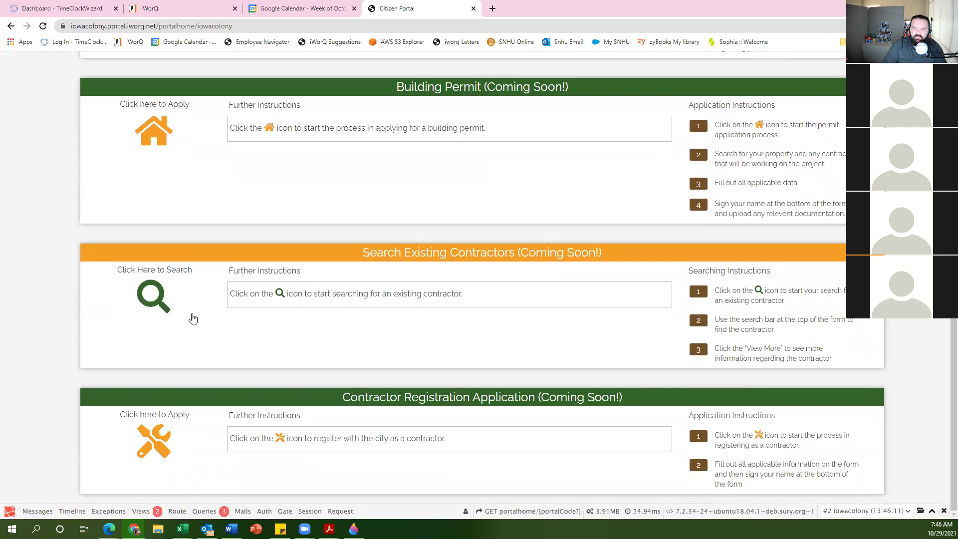
click(154, 316)
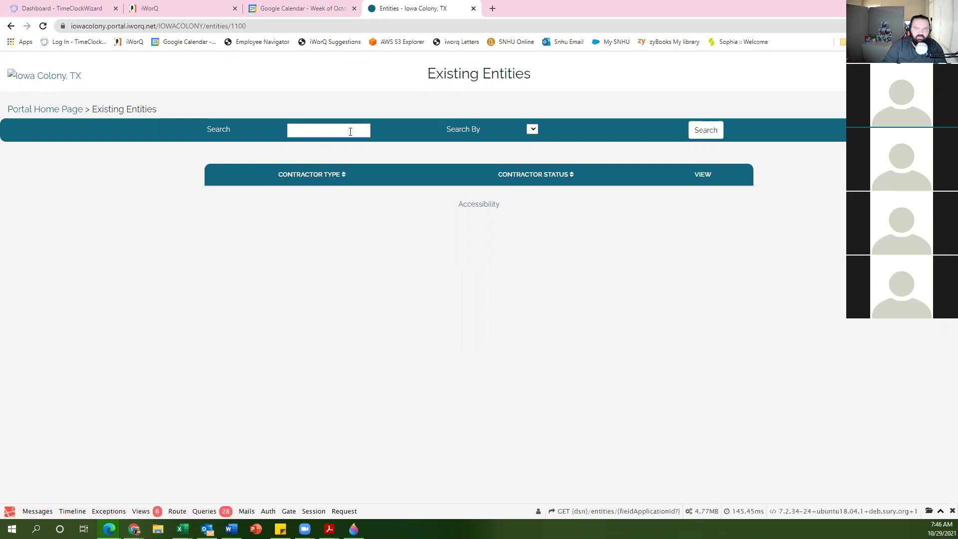
click(531, 130)
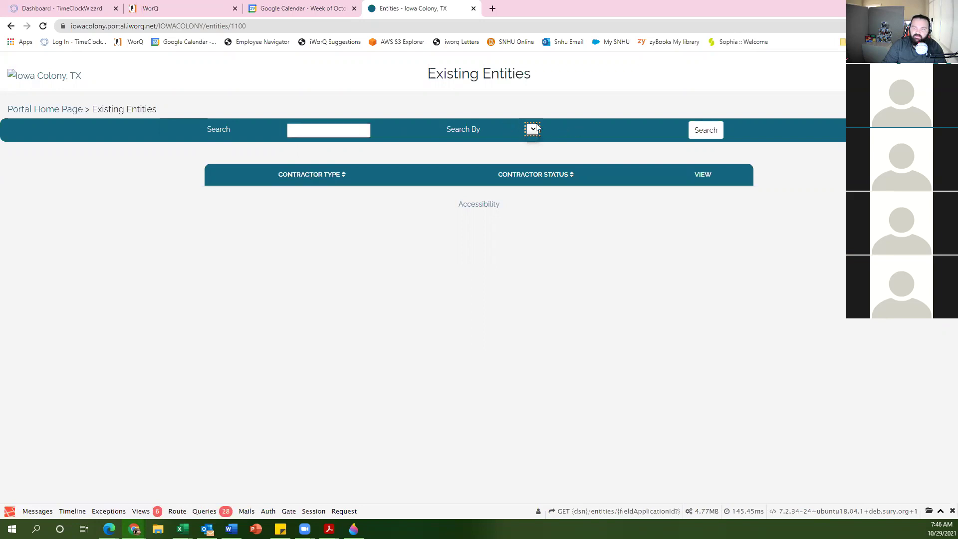
click(314, 130)
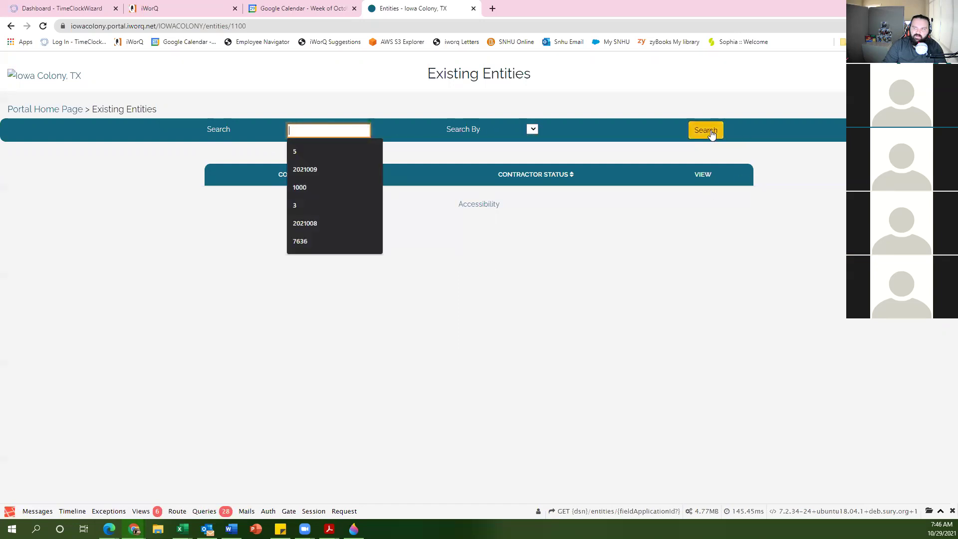
click(455, 283)
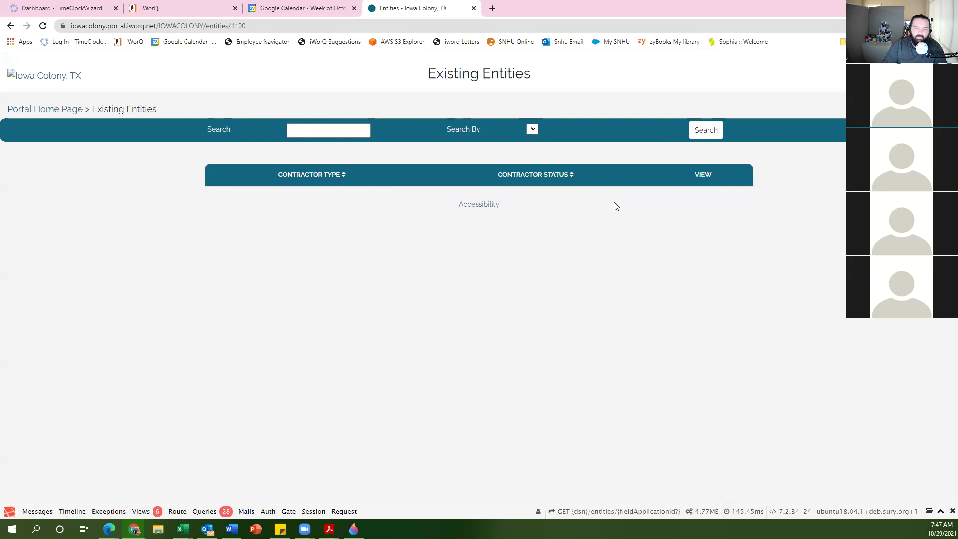
Step: Go back to the portal home and scroll to the Building Permit and Contractor sections
key(alt+Left)
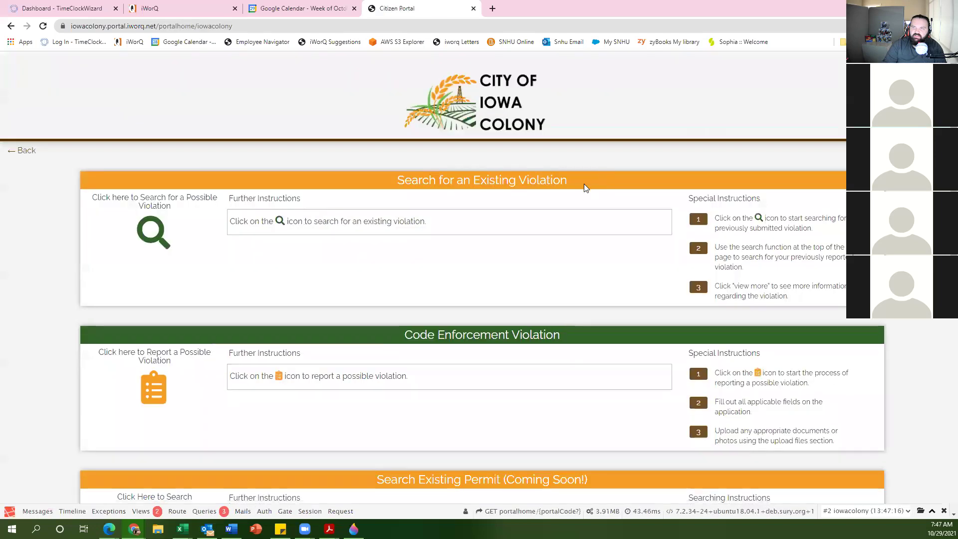
scroll(496, 250, down, 4)
scroll(496, 251, down, 2)
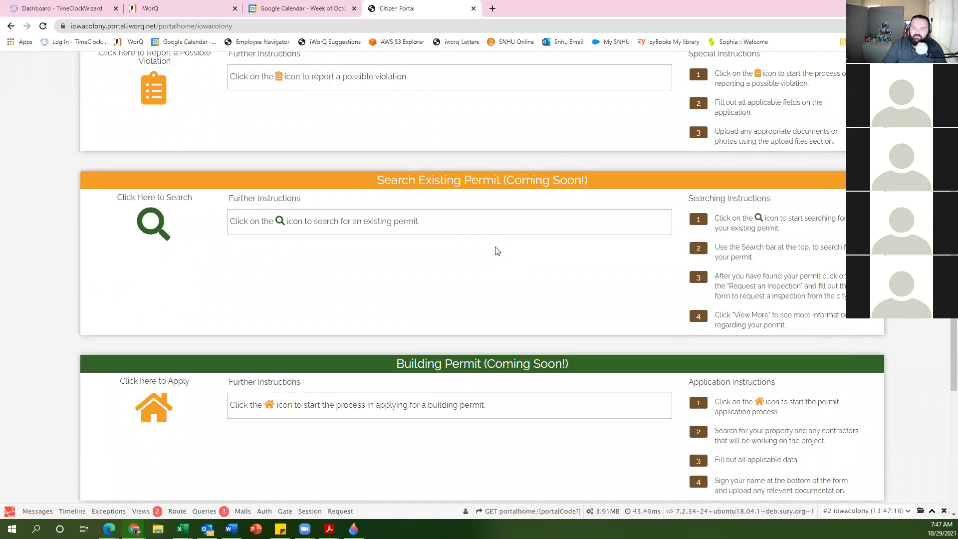
scroll(496, 248, down, 5)
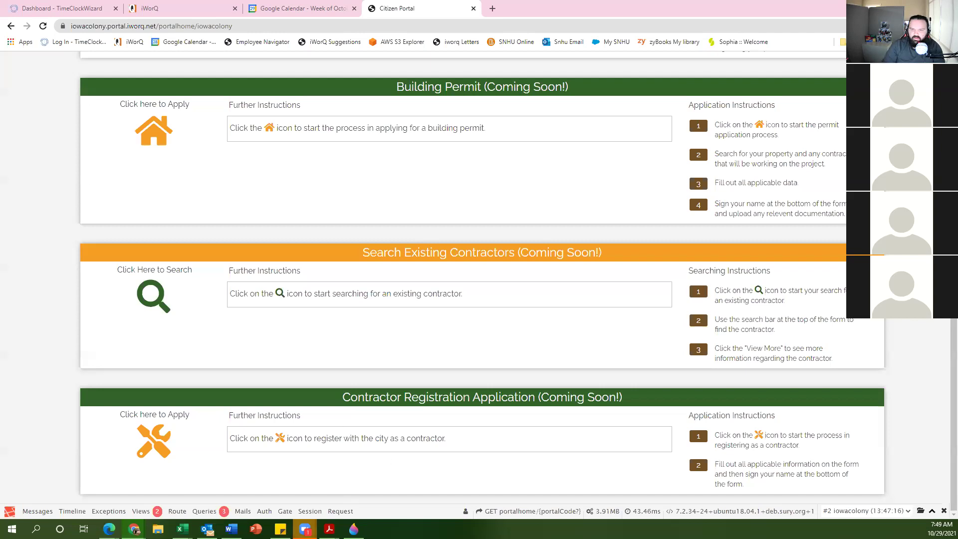
mouse_move(305, 529)
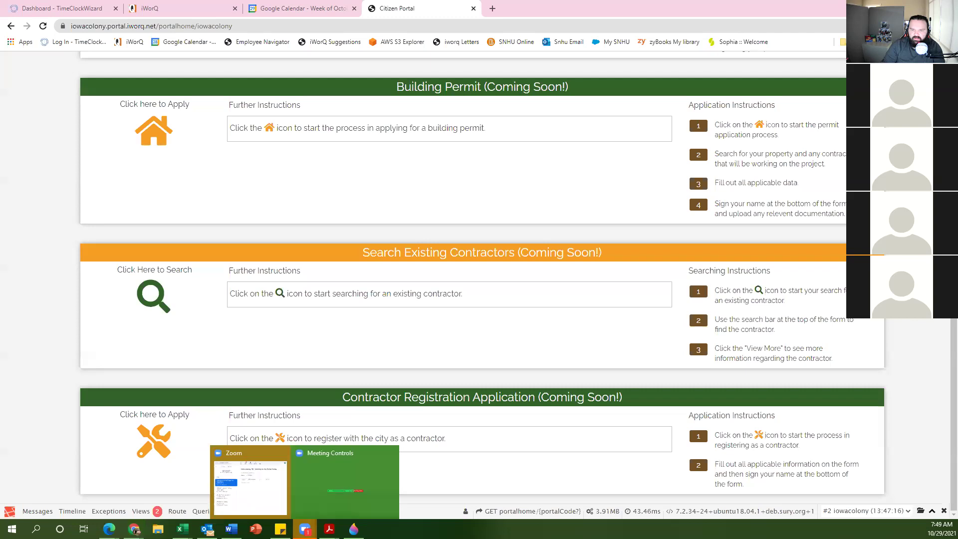
click(262, 491)
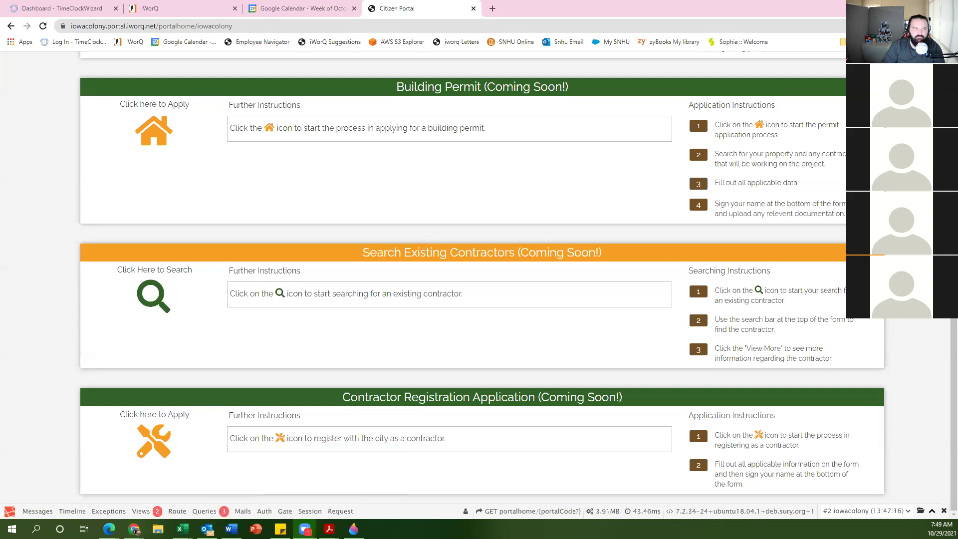